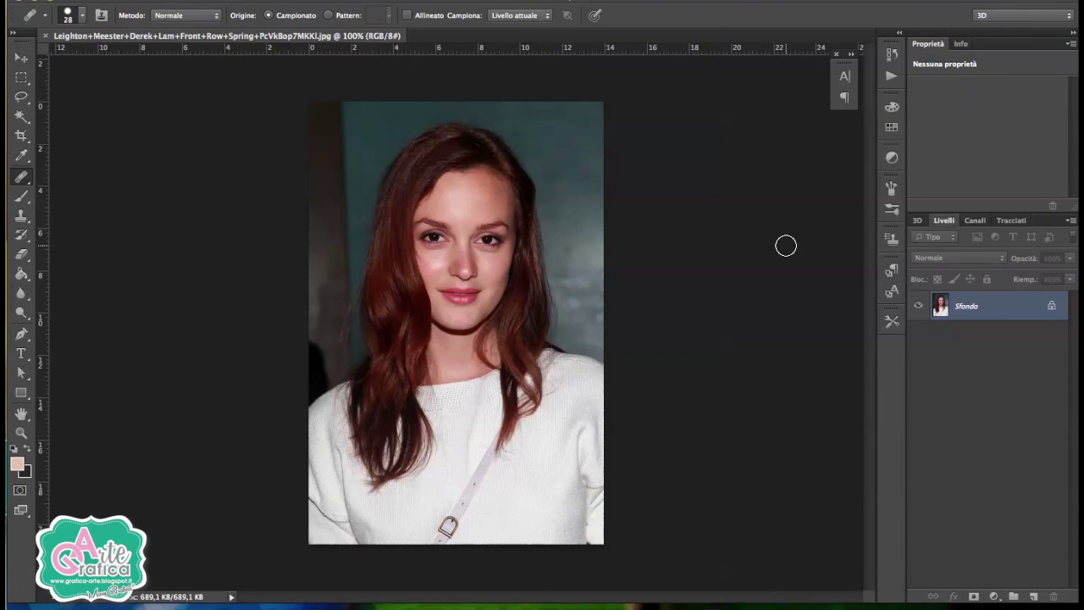
Zoom the auburn-haired portrait in to 200%.
{"action": "key", "text": "ctrl+plus"}
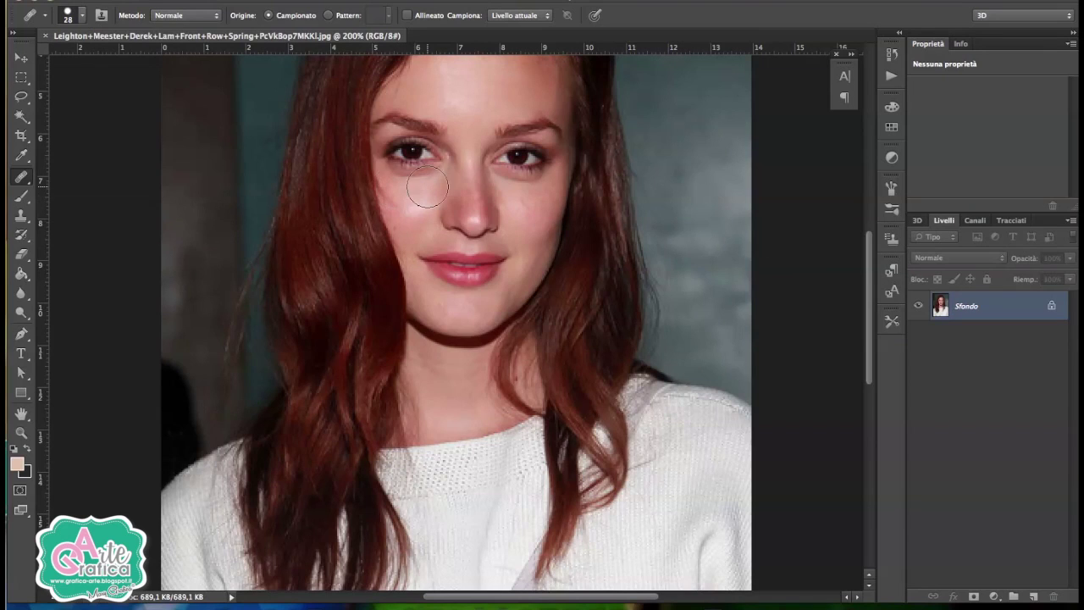
Duplicate the Sfondo layer and set up the Healing Brush at 12 px.
{"action": "left_click_drag", "start_coordinate": [405, 203], "coordinate": [423, 196]}
{"action": "left_click_drag", "start_coordinate": [940, 306], "coordinate": [1032, 596]}
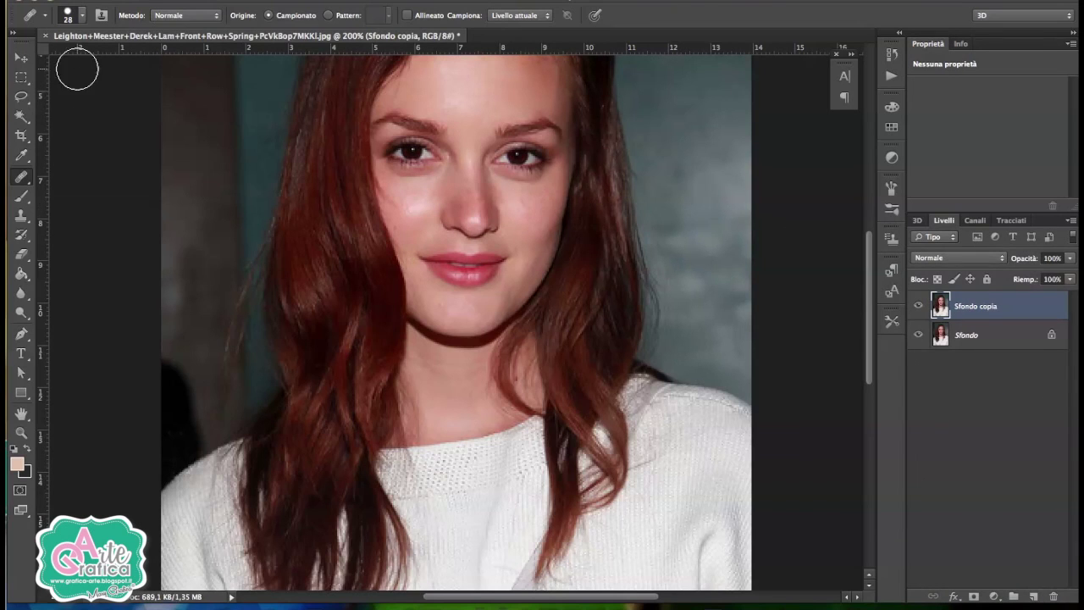
{"action": "right_click", "coordinate": [25, 182]}
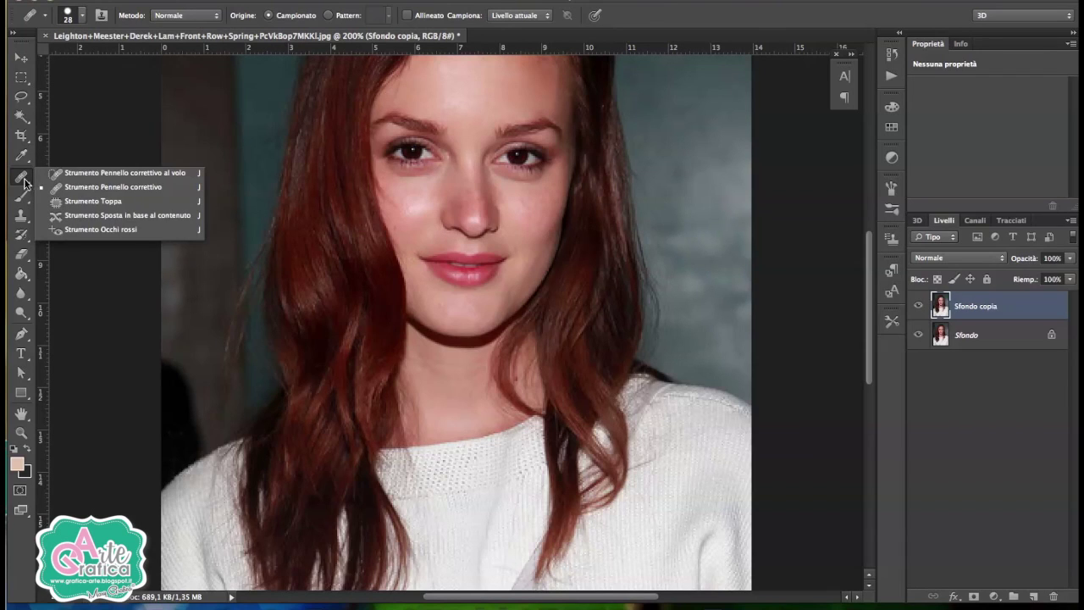
{"action": "left_click", "coordinate": [89, 189]}
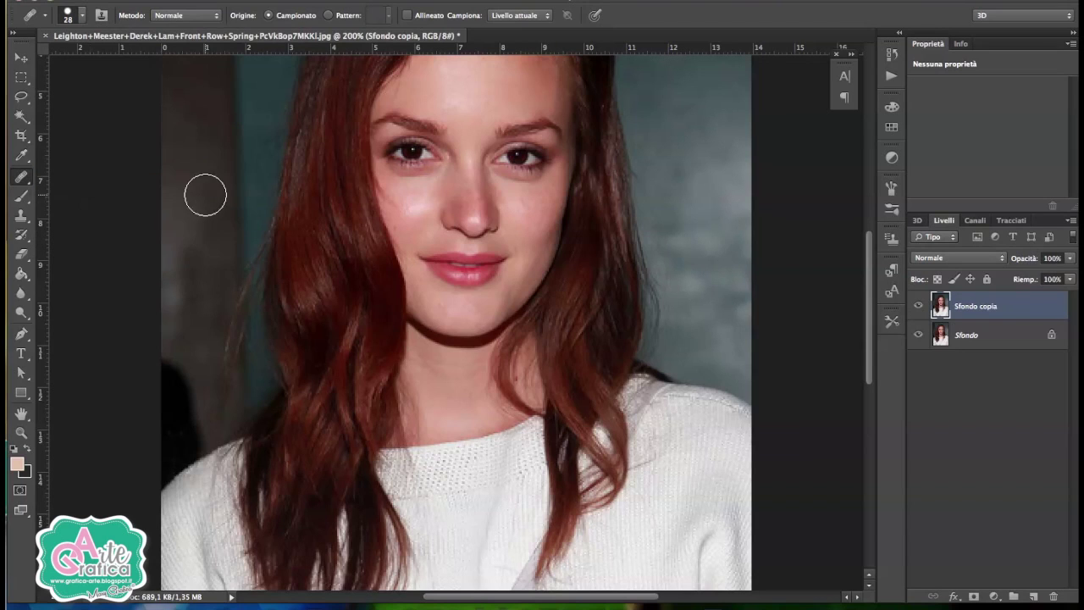
{"action": "left_click", "coordinate": [69, 17]}
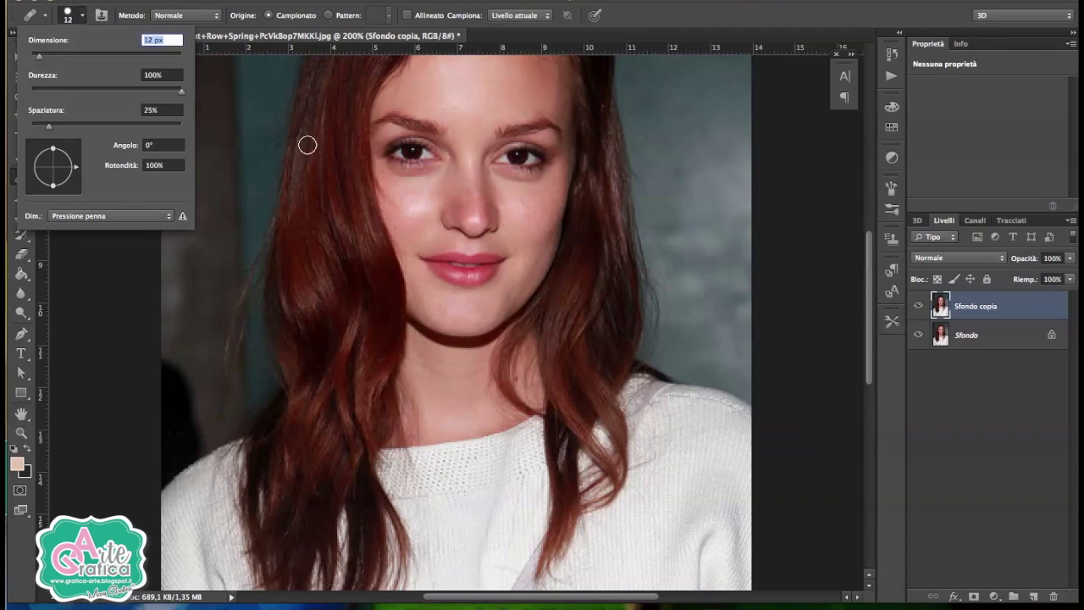
{"action": "key", "text": "Return"}
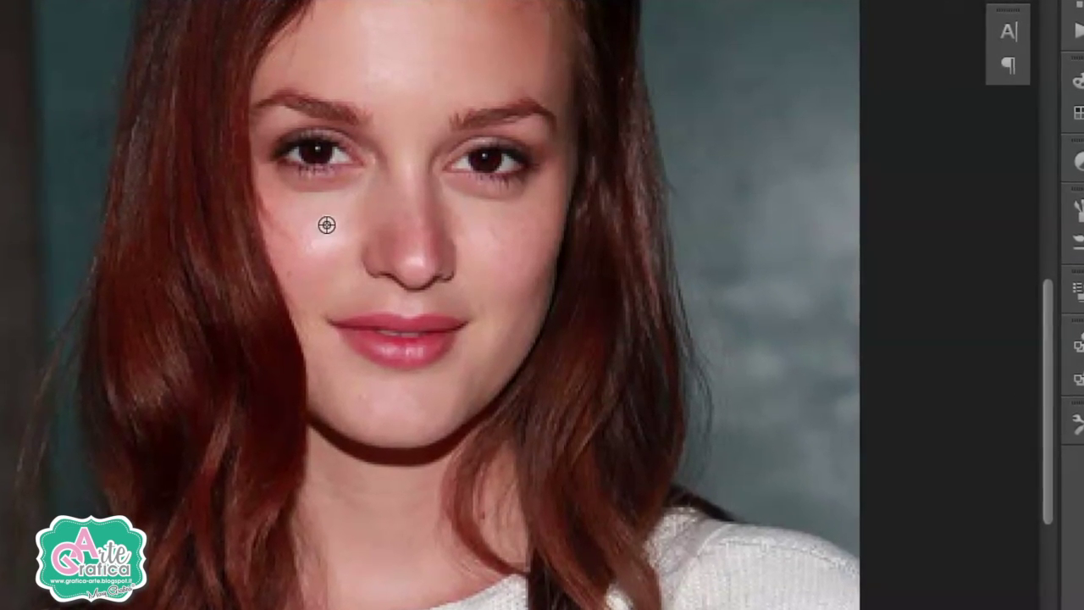
Heal the skin under the left eye and two right-cheek blemishes from clean-skin samples.
{"action": "left_click", "coordinate": [327, 224], "text": "alt"}
{"action": "left_click_drag", "start_coordinate": [332, 193], "coordinate": [284, 186]}
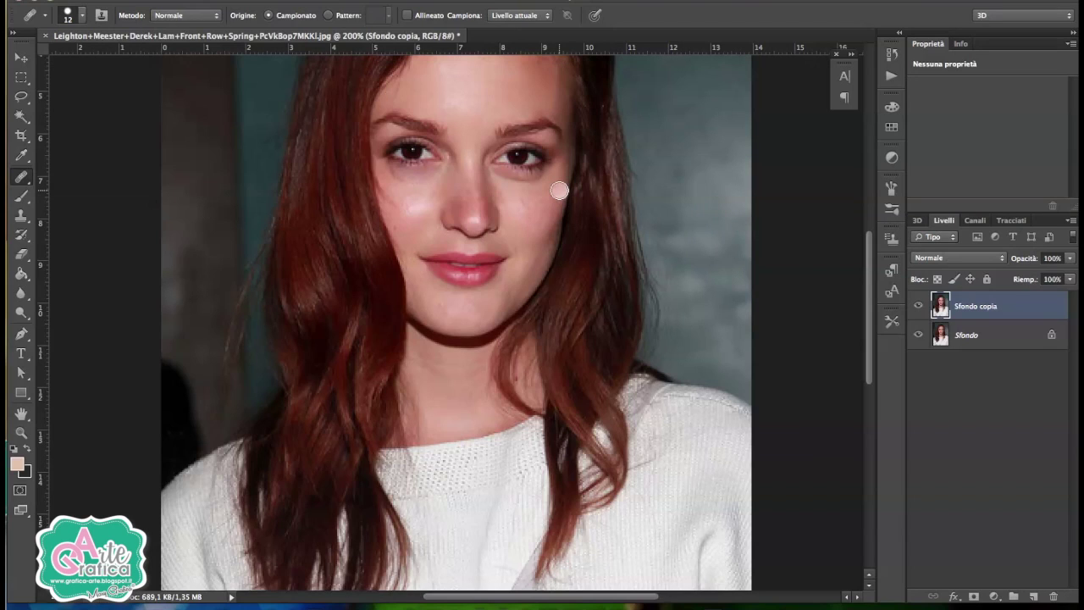
{"action": "left_click", "coordinate": [404, 193], "text": "alt"}
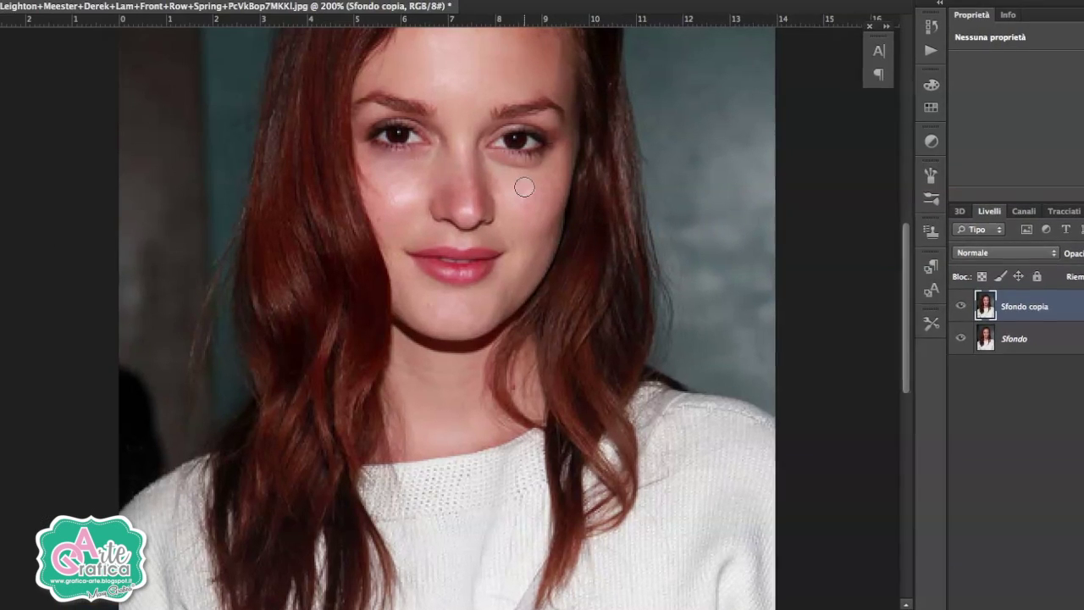
{"action": "left_click", "coordinate": [535, 201]}
{"action": "left_click", "coordinate": [581, 200]}
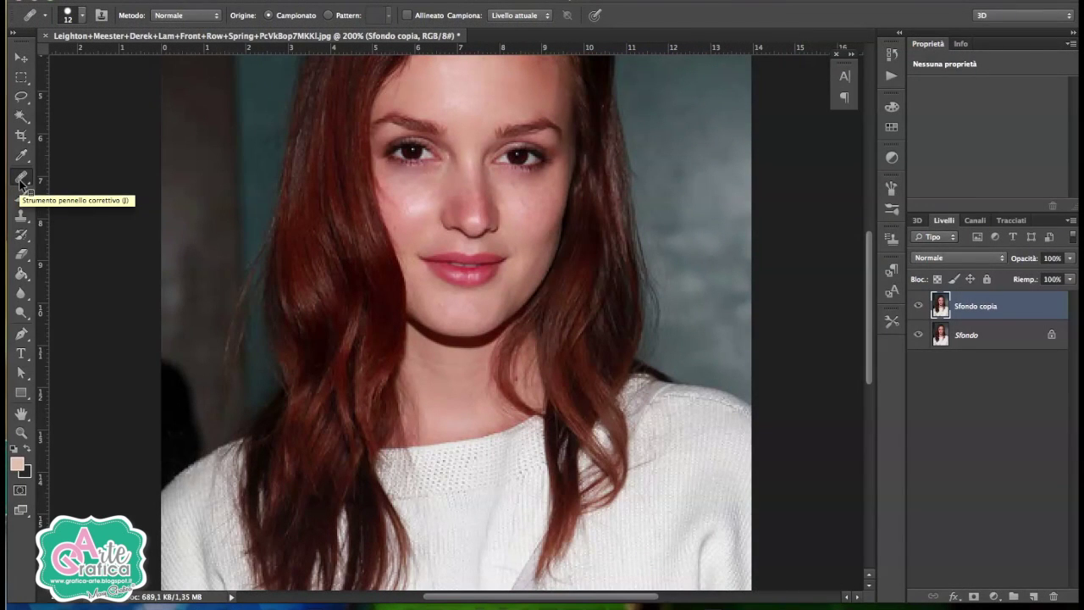
Patch the blemishes under the eye and beside the nose with the Patch tool.
{"action": "right_click", "coordinate": [20, 182]}
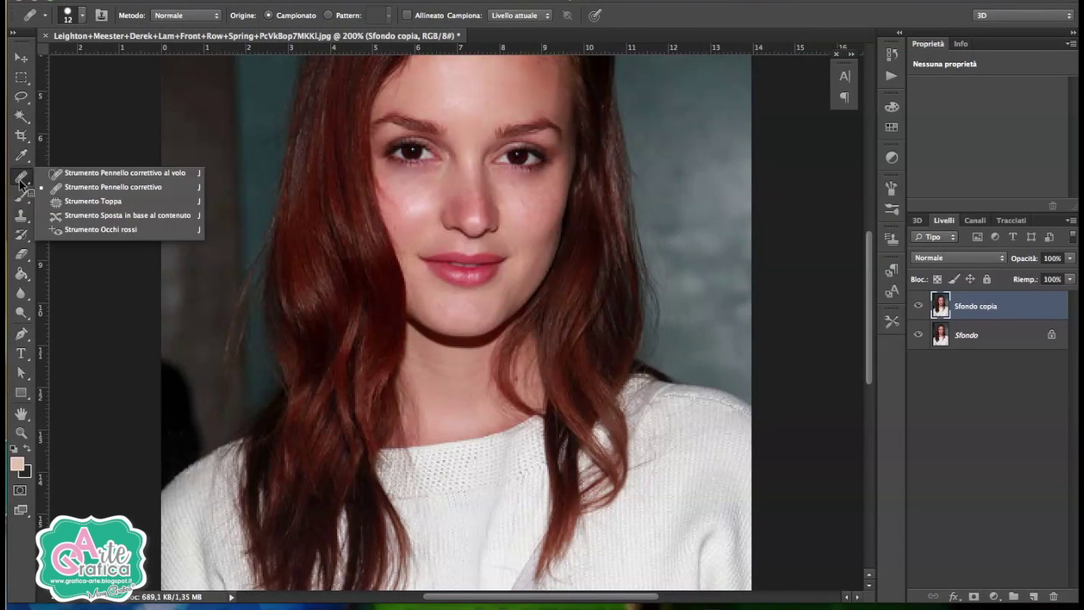
{"action": "left_click", "coordinate": [64, 202]}
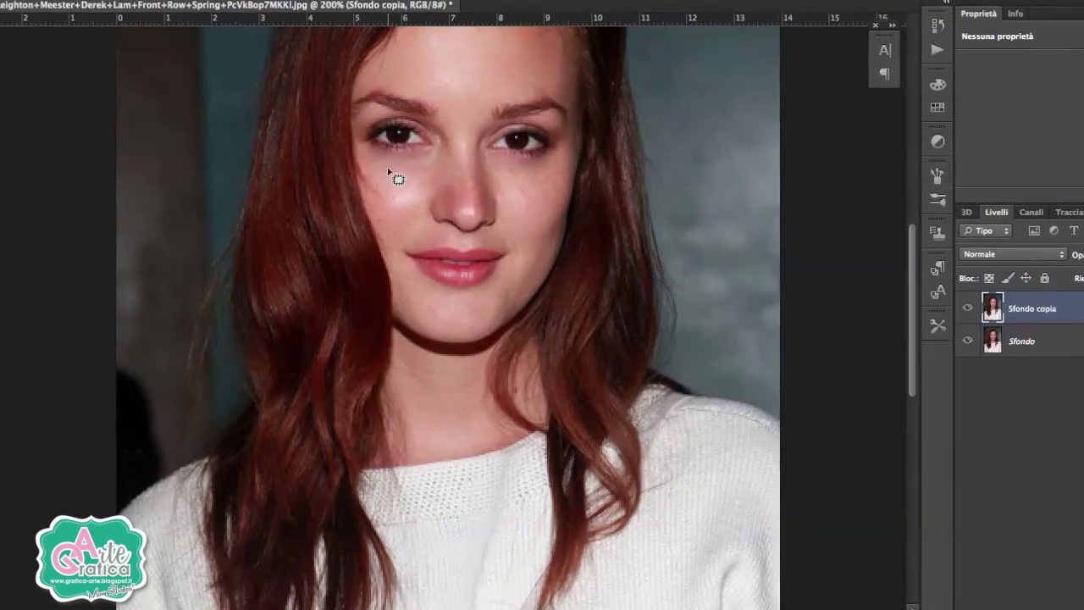
{"action": "mouse_move", "coordinate": [413, 173]}
{"action": "left_mouse_down"}
{"action": "mouse_move", "coordinate": [424, 185]}
{"action": "mouse_move", "coordinate": [408, 222]}
{"action": "left_mouse_up"}
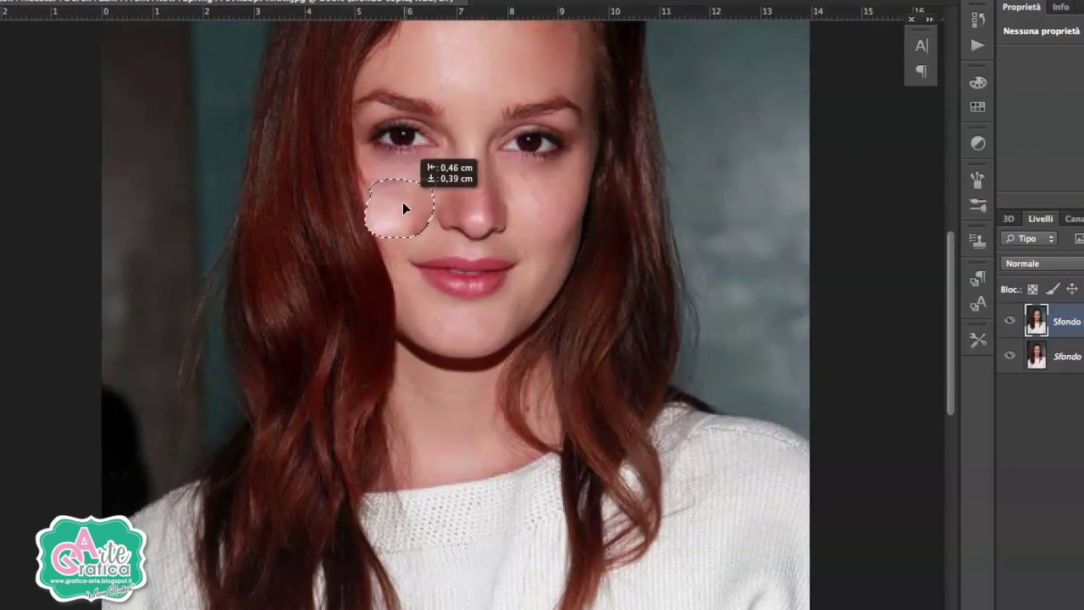
{"action": "key", "text": "ctrl+d"}
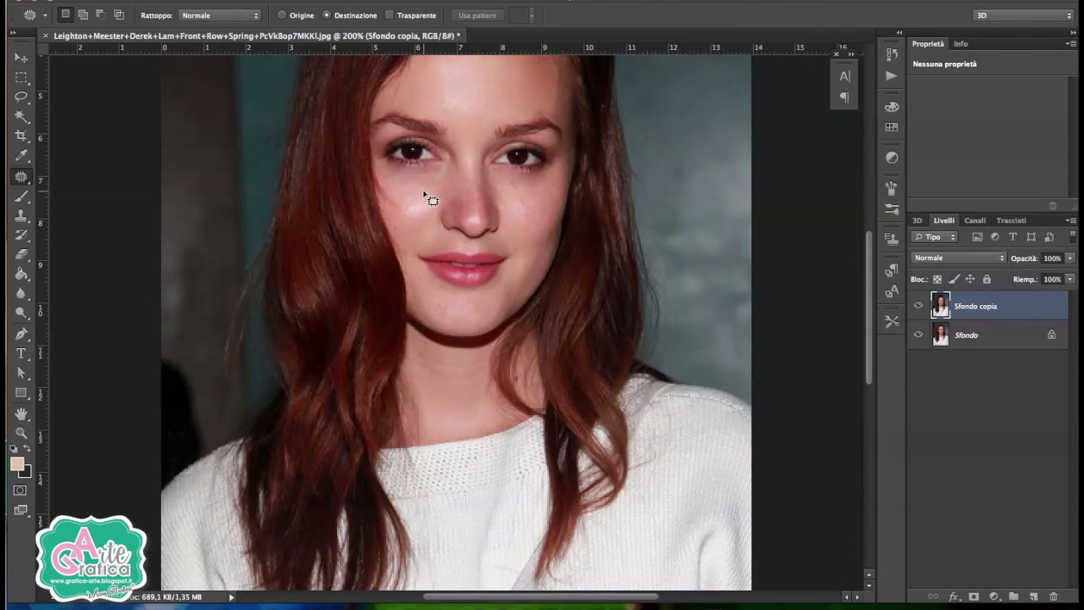
{"action": "left_click_drag", "start_coordinate": [436, 182], "coordinate": [403, 227]}
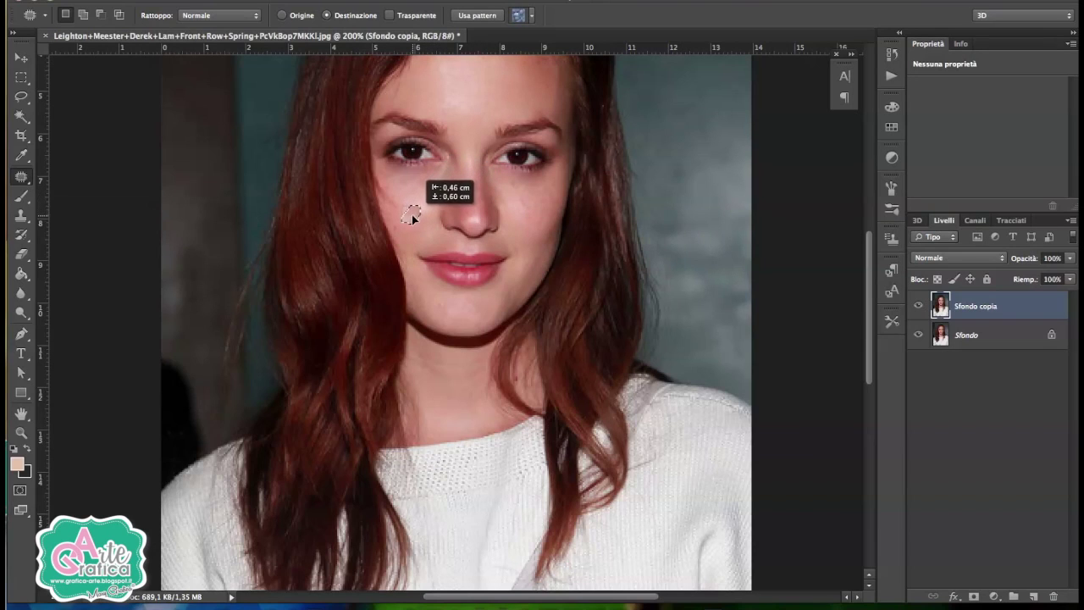
{"action": "left_click_drag", "start_coordinate": [403, 227], "coordinate": [405, 230]}
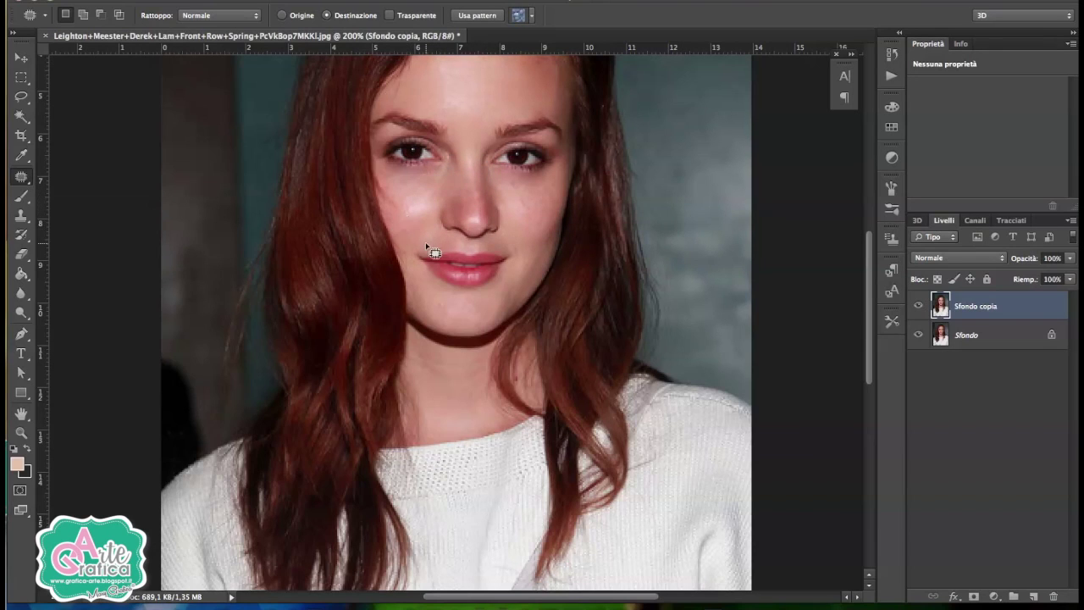
{"action": "key", "text": "ctrl+d"}
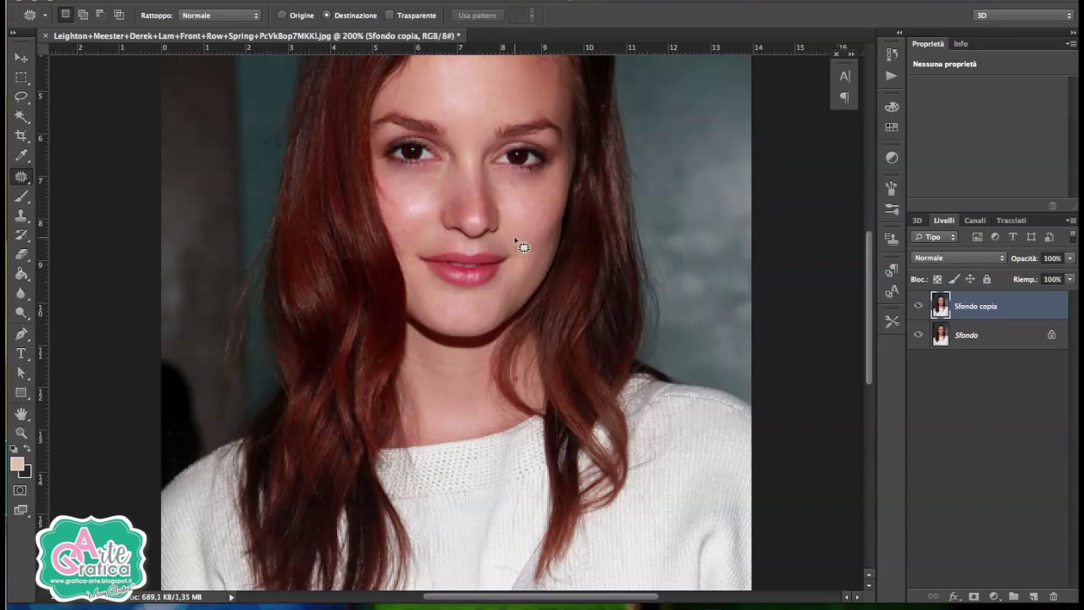
Patch two small forehead marks, then duplicate Sfondo copia as Sfondo copia 2.
{"action": "scroll", "coordinate": [522, 243], "scroll_direction": "up", "scroll_amount": 2}
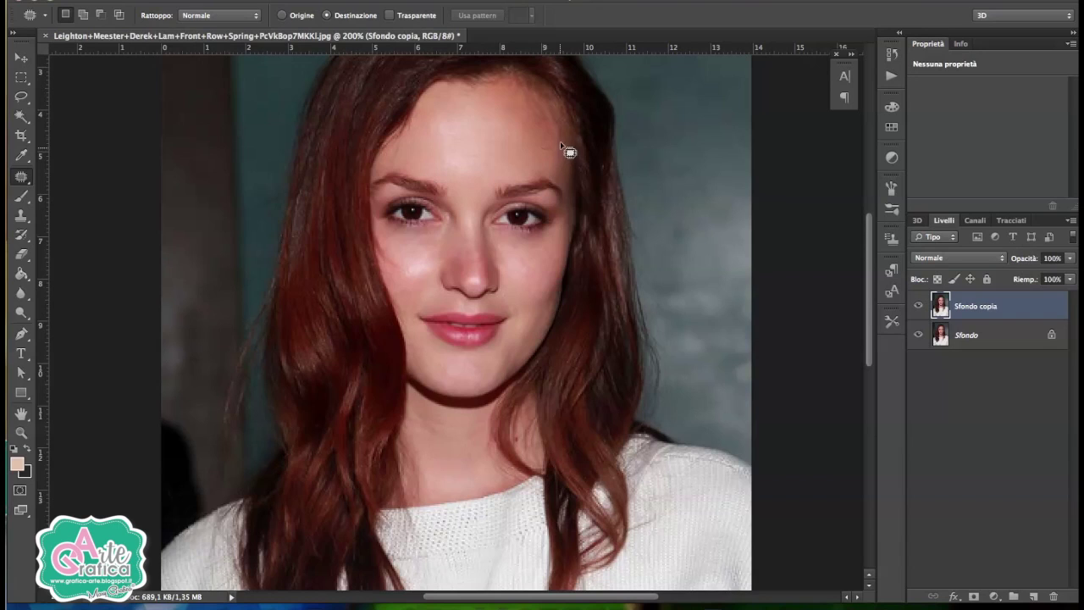
{"action": "mouse_move", "coordinate": [540, 142]}
{"action": "left_mouse_down"}
{"action": "mouse_move", "coordinate": [549, 146]}
{"action": "mouse_move", "coordinate": [542, 120]}
{"action": "left_mouse_up"}
{"action": "left_click", "coordinate": [541, 138]}
{"action": "left_click", "coordinate": [552, 165]}
{"action": "mouse_move", "coordinate": [975, 312]}
{"action": "left_mouse_down"}
{"action": "mouse_move", "coordinate": [1019, 595]}
{"action": "mouse_move", "coordinate": [1032, 596]}
{"action": "left_mouse_up"}
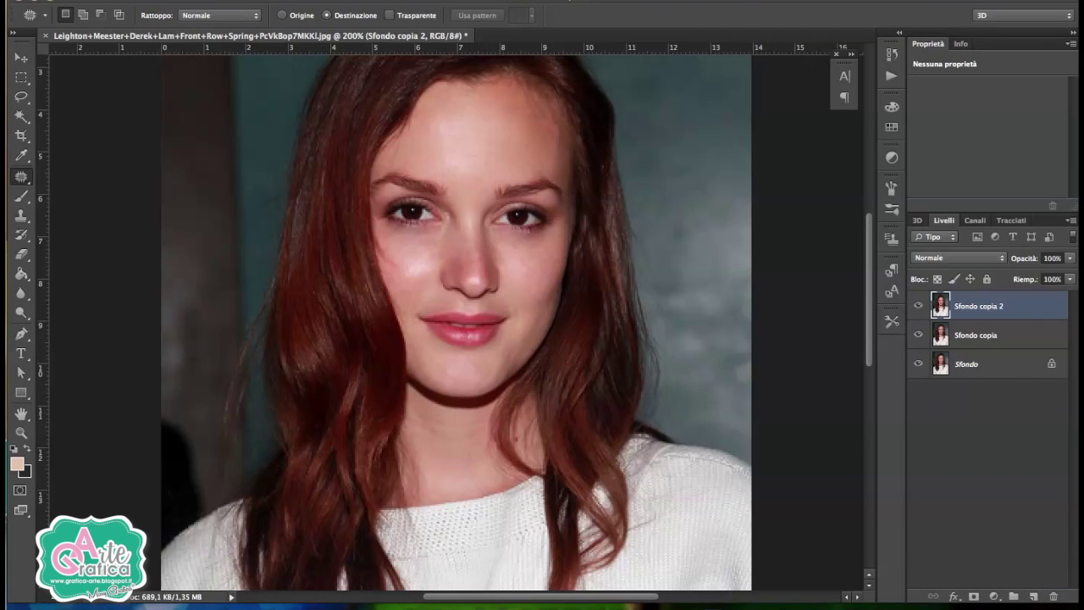
{"action": "left_click", "coordinate": [432, 0]}
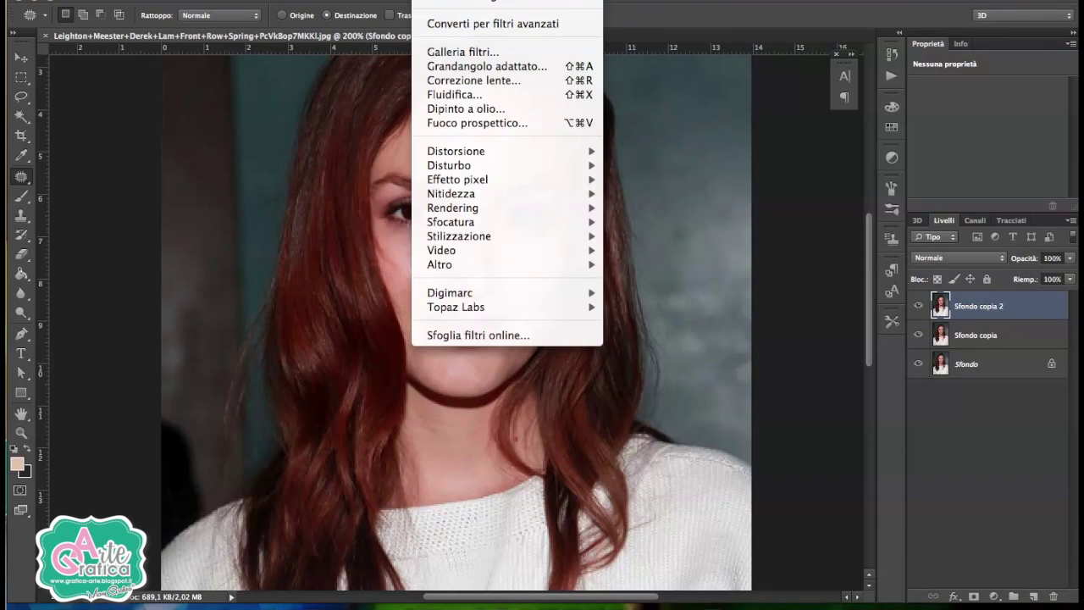
{"action": "mouse_move", "coordinate": [440, 212]}
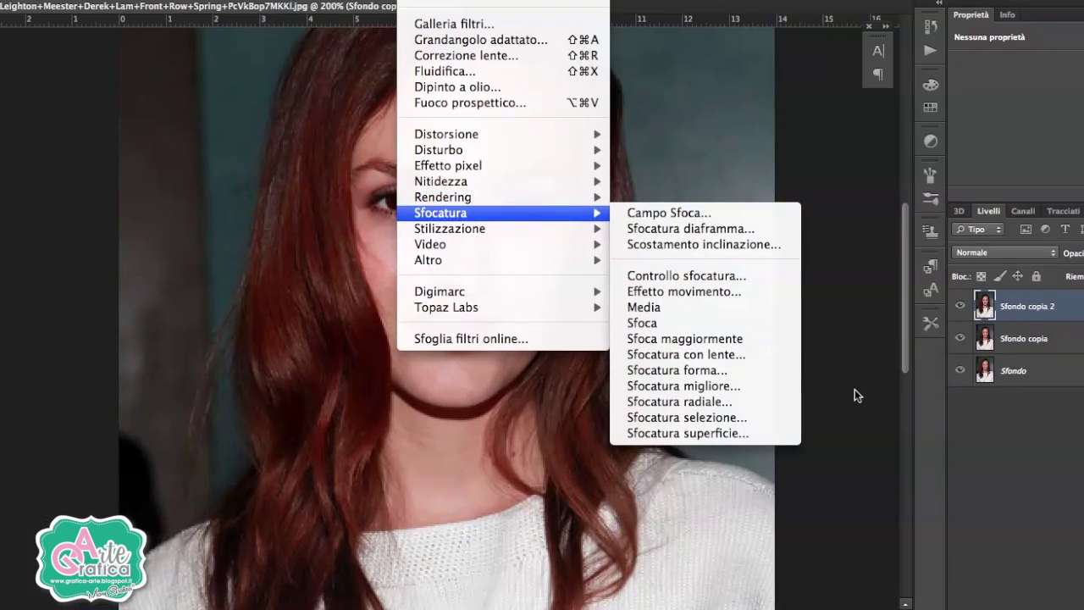
Apply Sfocatura migliore with Raggio 48,2 and Soglia 10,5 to Sfondo copia 2.
{"action": "left_click", "coordinate": [753, 383]}
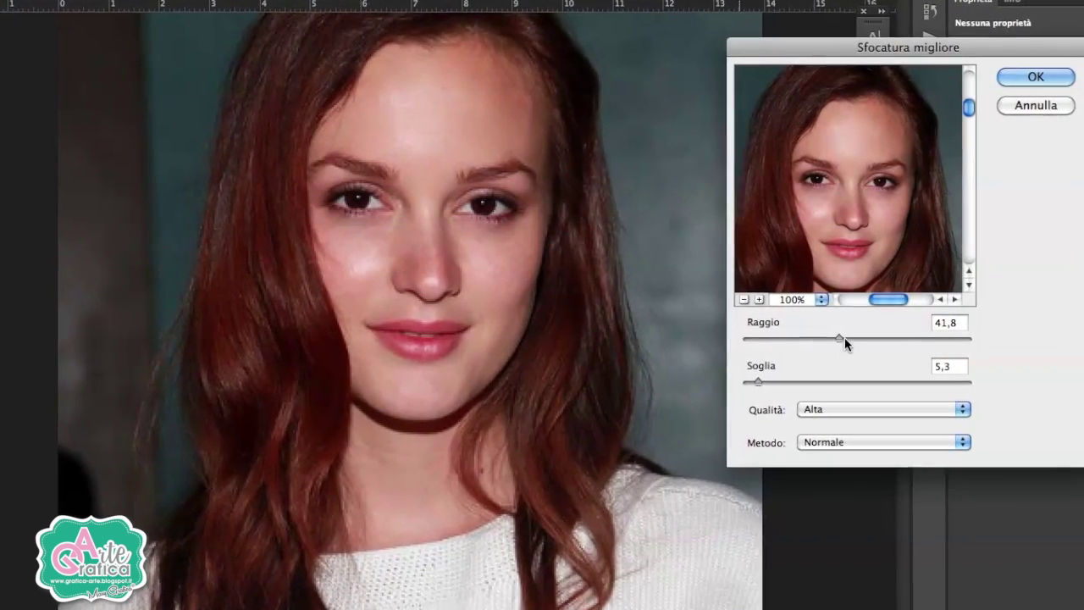
{"action": "left_click_drag", "start_coordinate": [842, 336], "coordinate": [852, 340]}
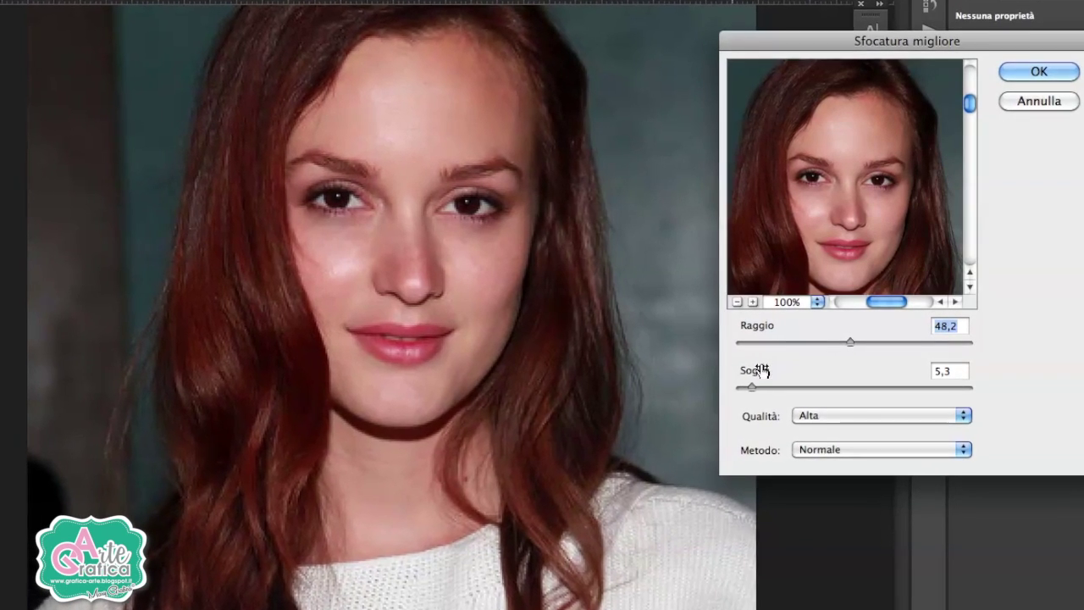
{"action": "left_click_drag", "start_coordinate": [757, 387], "coordinate": [762, 388]}
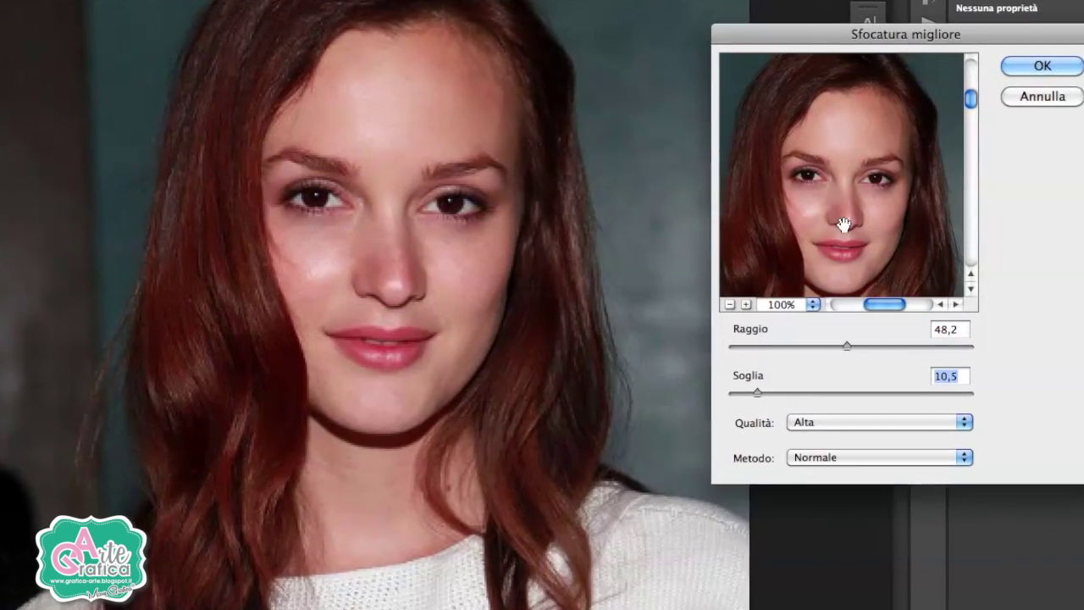
{"action": "left_click", "coordinate": [742, 304]}
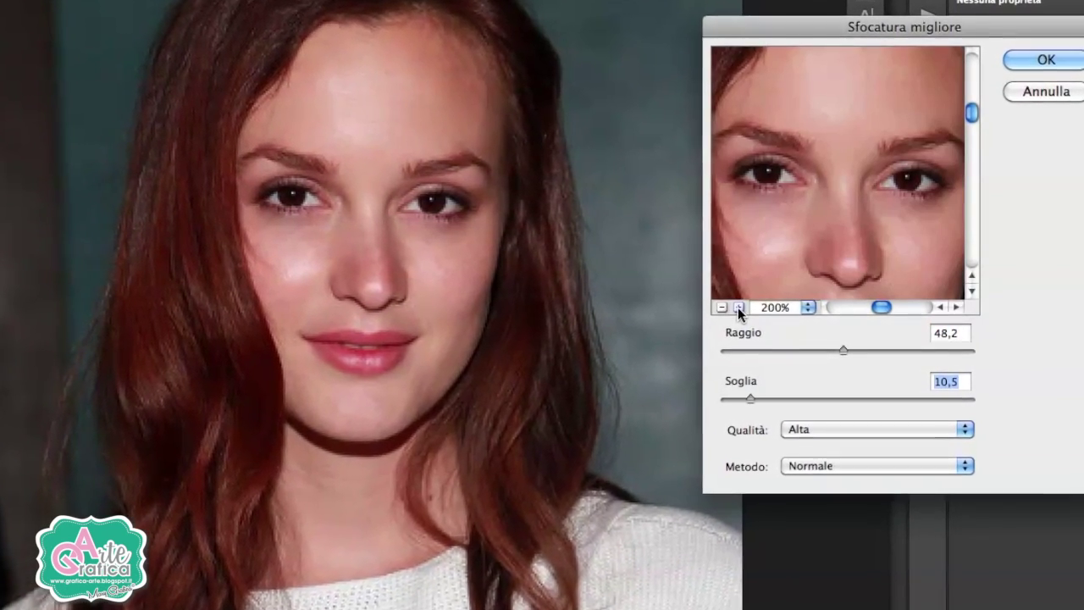
{"action": "mouse_move", "coordinate": [846, 249]}
{"action": "left_mouse_down"}
{"action": "mouse_move", "coordinate": [844, 186]}
{"action": "mouse_move", "coordinate": [815, 285]}
{"action": "left_mouse_up"}
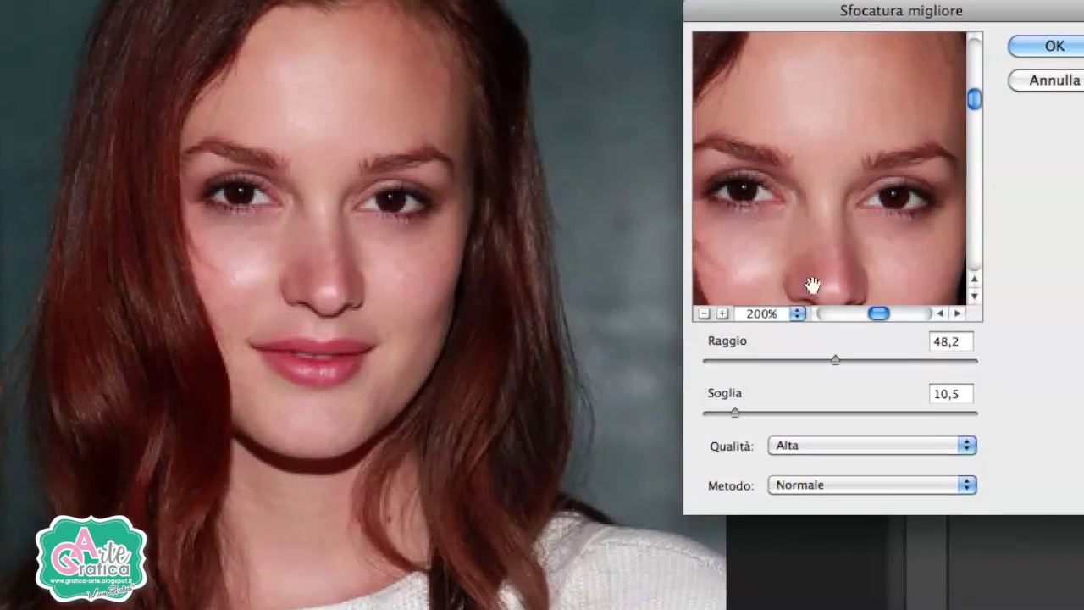
{"action": "left_click_drag", "start_coordinate": [847, 224], "coordinate": [810, 242]}
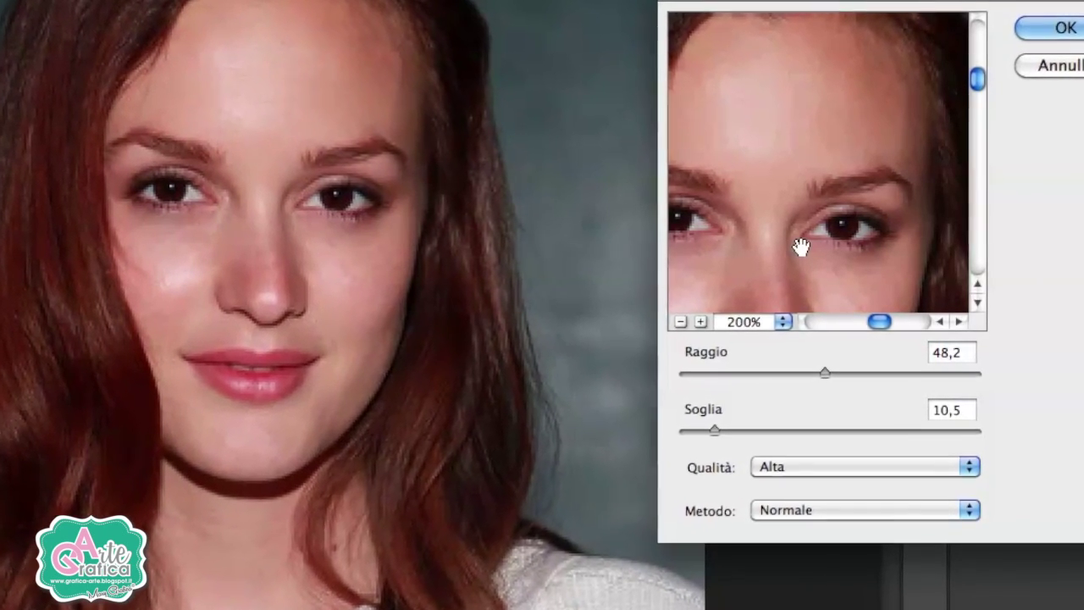
{"action": "left_click_drag", "start_coordinate": [800, 246], "coordinate": [843, 178]}
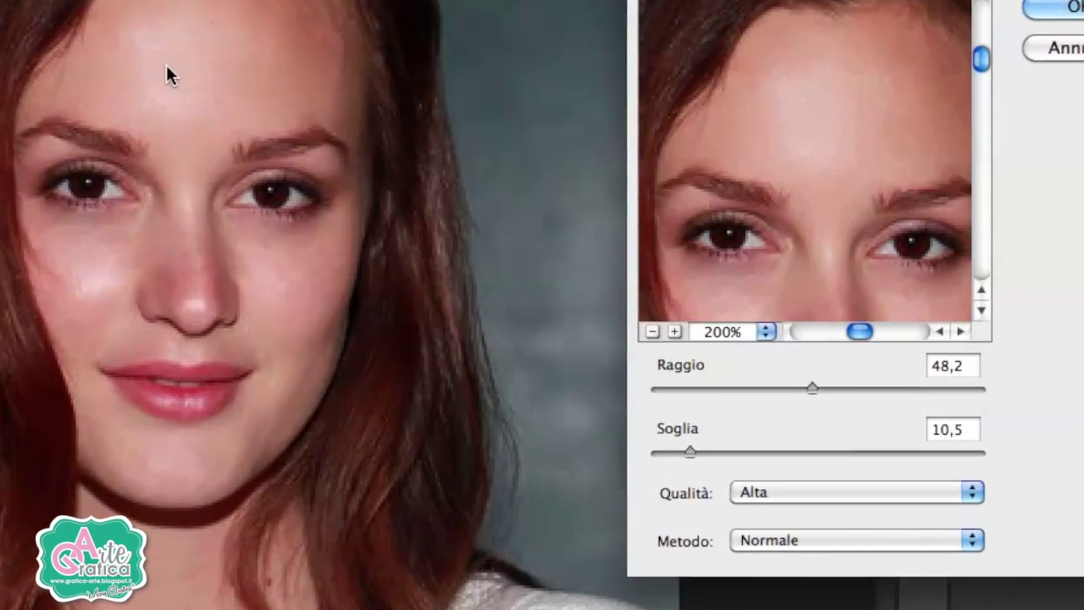
{"action": "left_click_drag", "start_coordinate": [827, 164], "coordinate": [798, 92]}
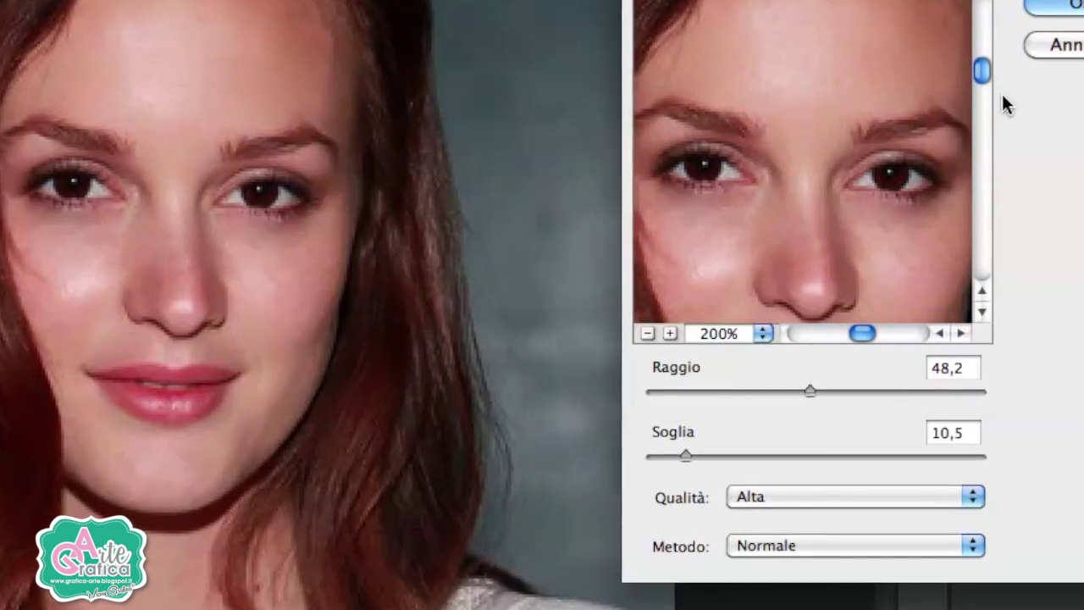
{"action": "left_click", "coordinate": [1050, 7]}
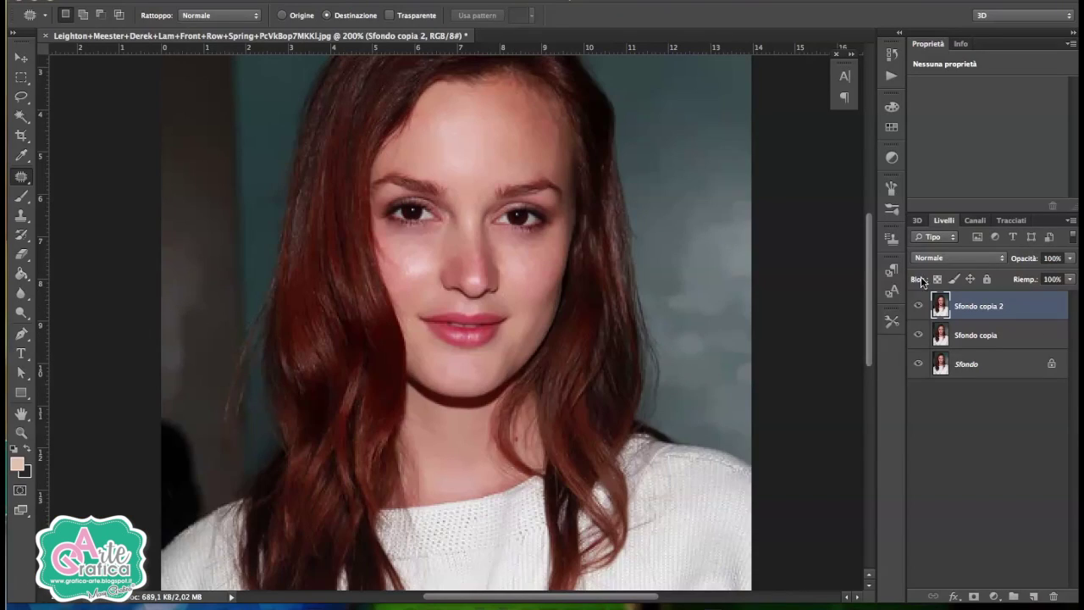
{"action": "left_click", "coordinate": [917, 307]}
Add a layer mask to the blurred layer and paint the blur off the hairline.
{"action": "left_click", "coordinate": [917, 307]}
{"action": "left_click", "coordinate": [917, 307]}
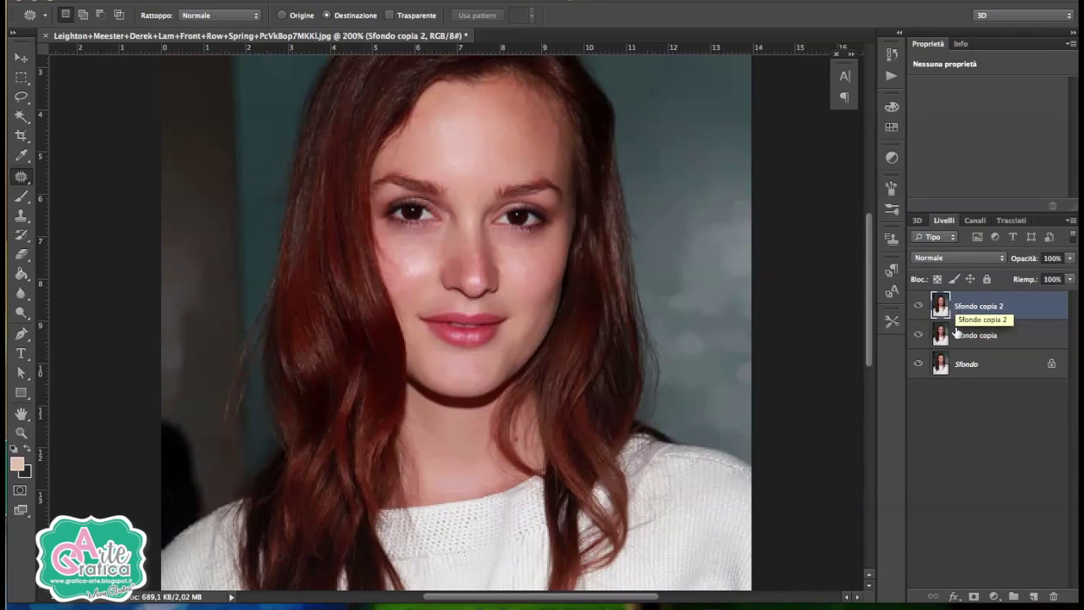
{"action": "left_click", "coordinate": [976, 596]}
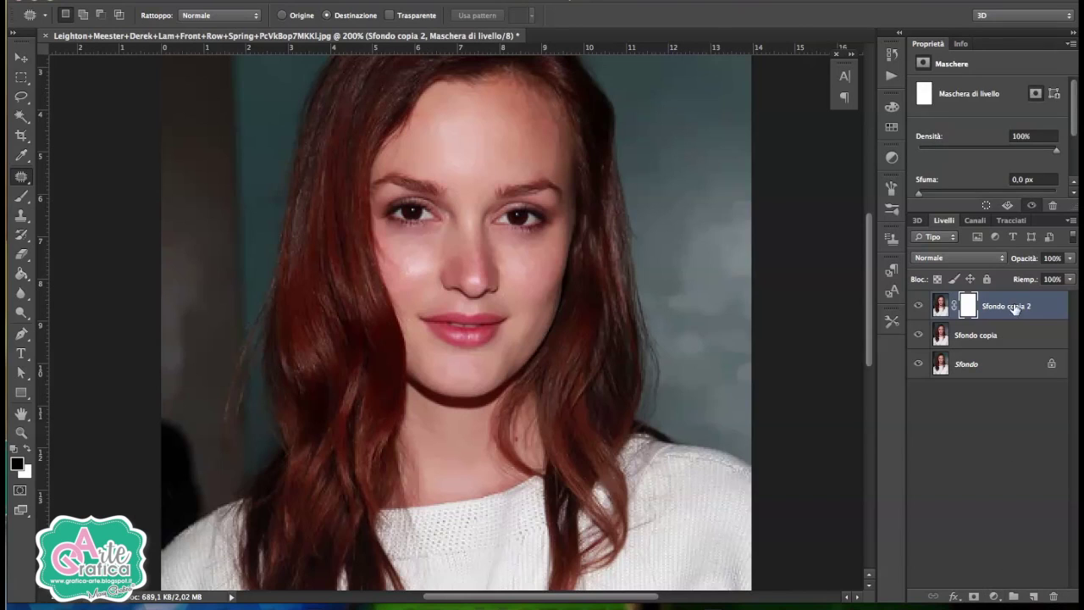
{"action": "left_click", "coordinate": [21, 195]}
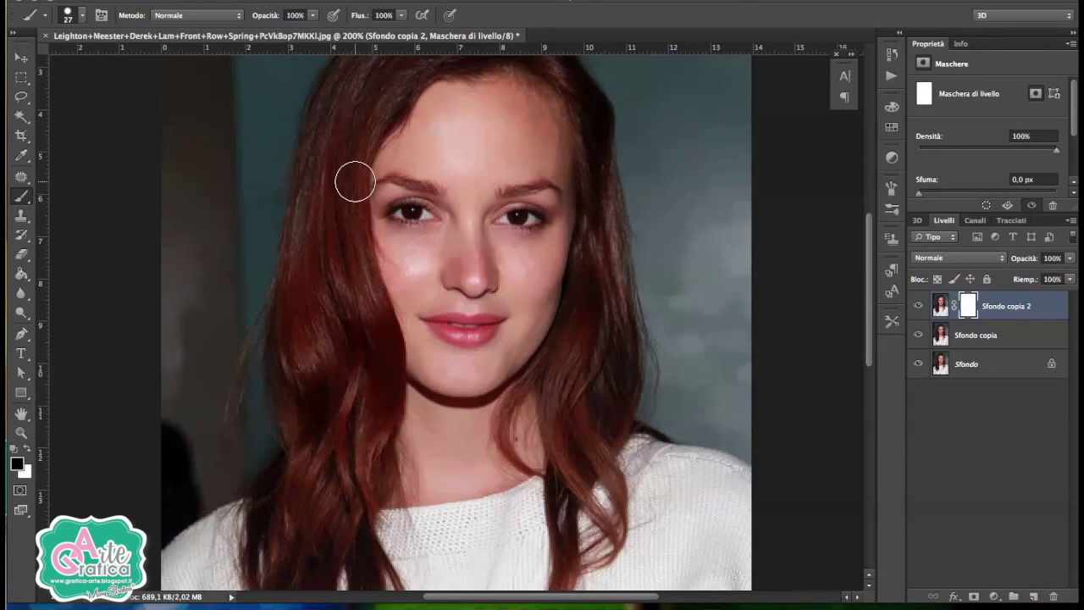
{"action": "left_click_drag", "start_coordinate": [324, 164], "coordinate": [351, 195]}
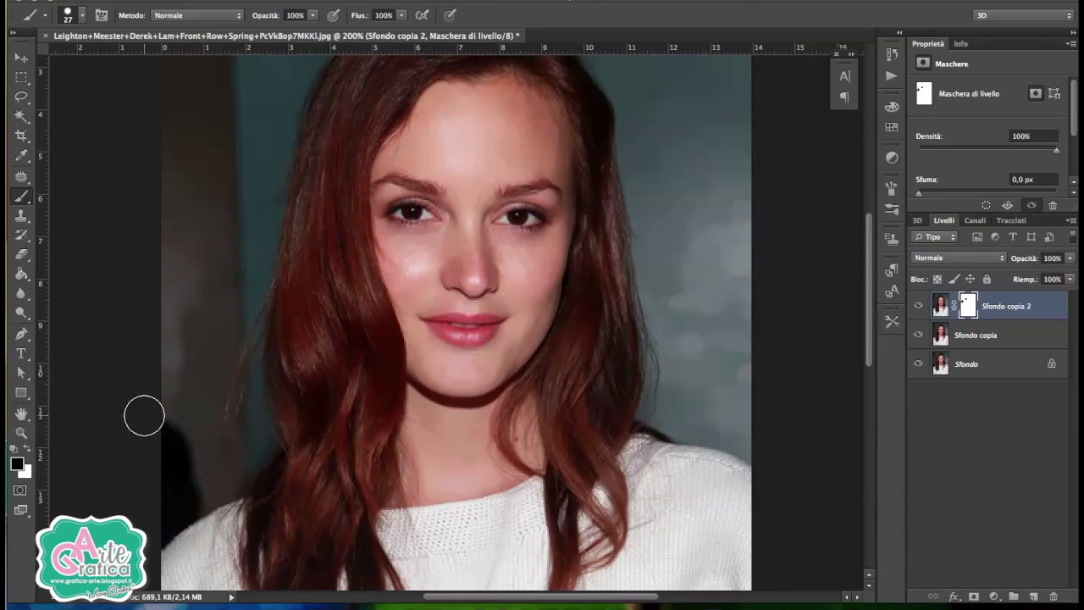
Mask the blur off the top and right side of the hair with a 61 px brush.
{"action": "left_click", "coordinate": [68, 12]}
{"action": "left_click_drag", "start_coordinate": [64, 57], "coordinate": [77, 57]}
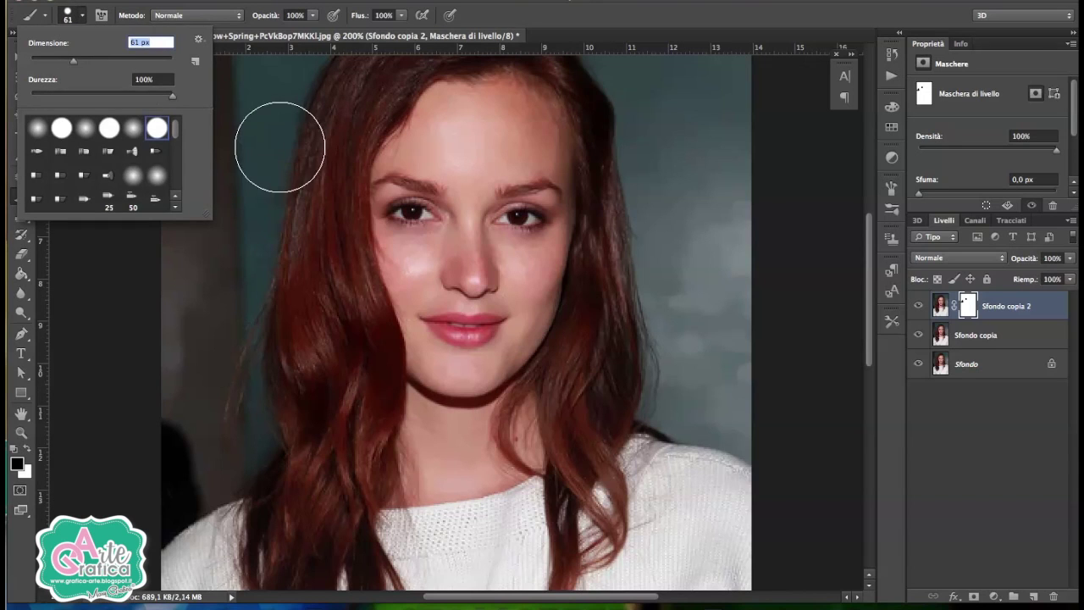
{"action": "left_click", "coordinate": [265, 169]}
{"action": "key", "text": "ctrl+minus"}
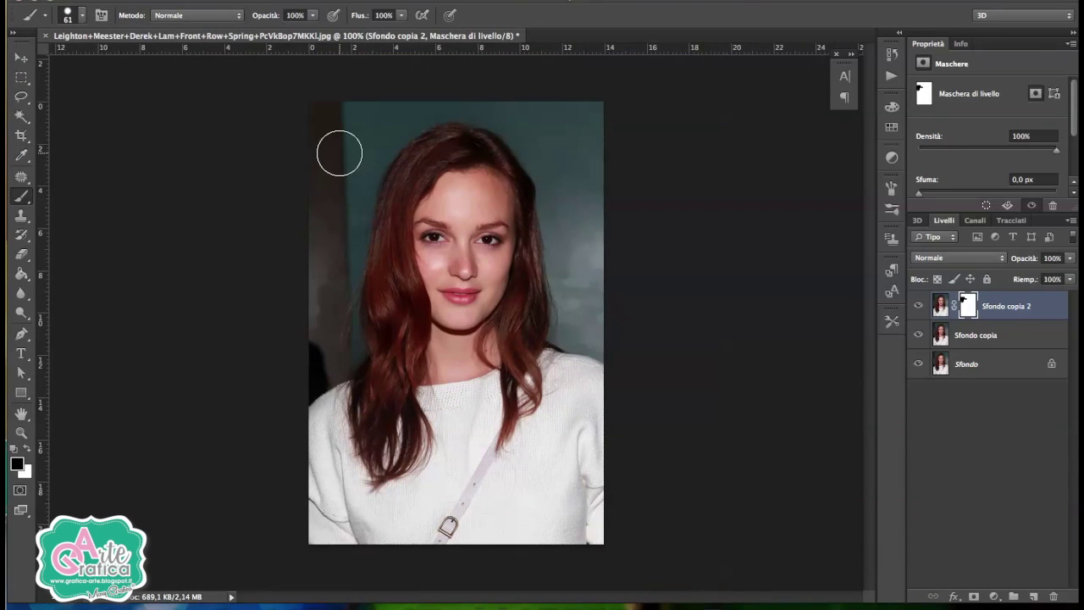
{"action": "mouse_move", "coordinate": [380, 194]}
{"action": "left_mouse_down"}
{"action": "mouse_move", "coordinate": [476, 143]}
{"action": "mouse_move", "coordinate": [370, 438]}
{"action": "left_mouse_up"}
{"action": "left_click_drag", "start_coordinate": [519, 342], "coordinate": [542, 249]}
Shrink the mask brush to 17 px for finer edge refinement.
{"action": "key", "text": "ctrl+plus"}
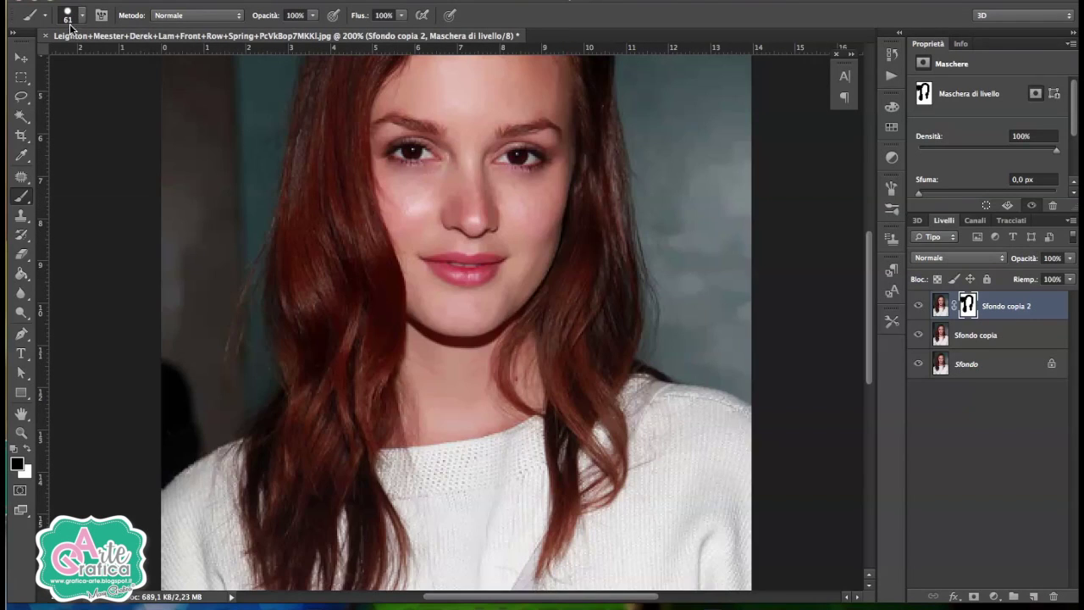
{"action": "left_click", "coordinate": [71, 23]}
{"action": "left_click_drag", "start_coordinate": [74, 54], "coordinate": [71, 68]}
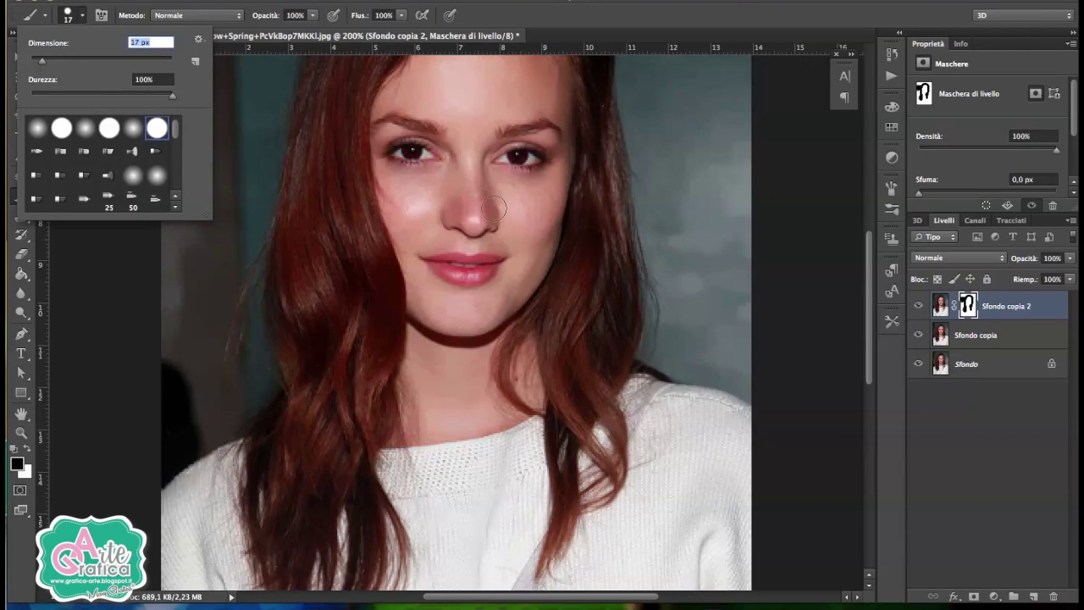
{"action": "key", "text": "Return"}
{"action": "scroll", "coordinate": [858, 272], "scroll_direction": "up", "scroll_amount": 3}
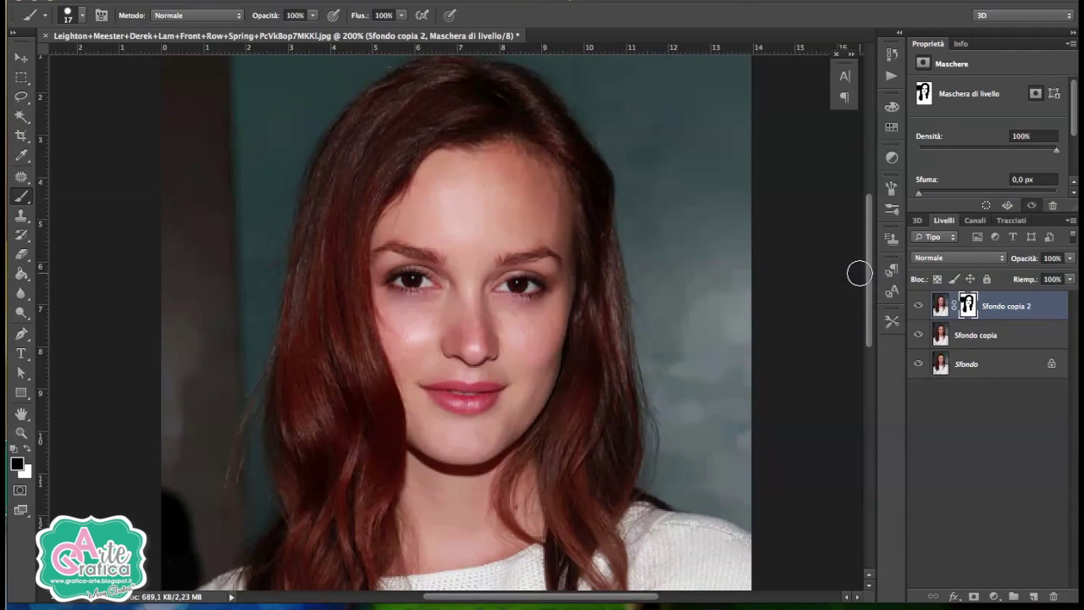
{"action": "key", "text": "ctrl+minus"}
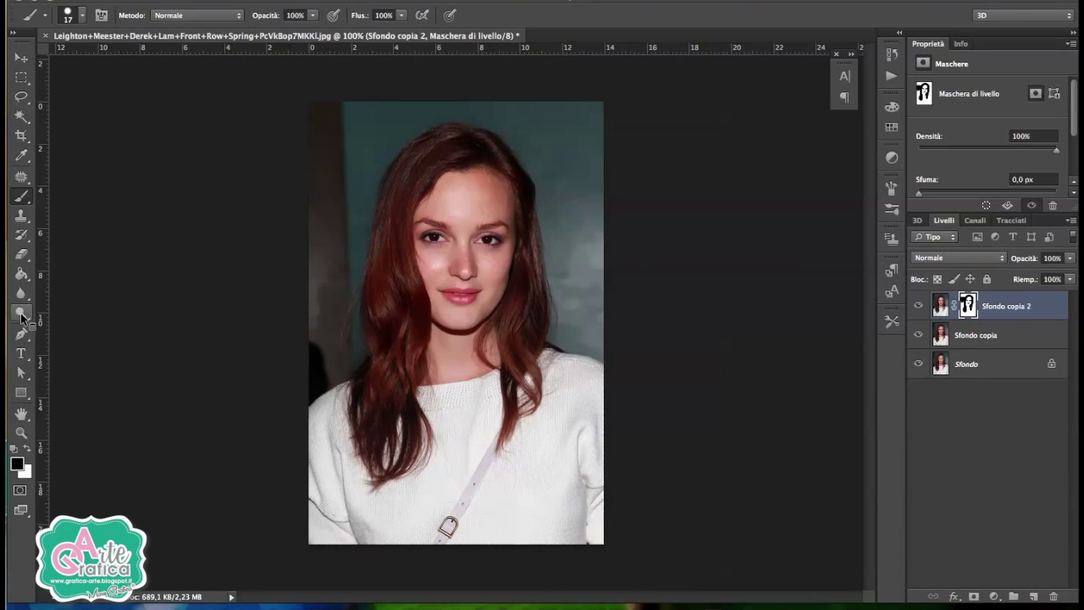
{"action": "left_click", "coordinate": [23, 316]}
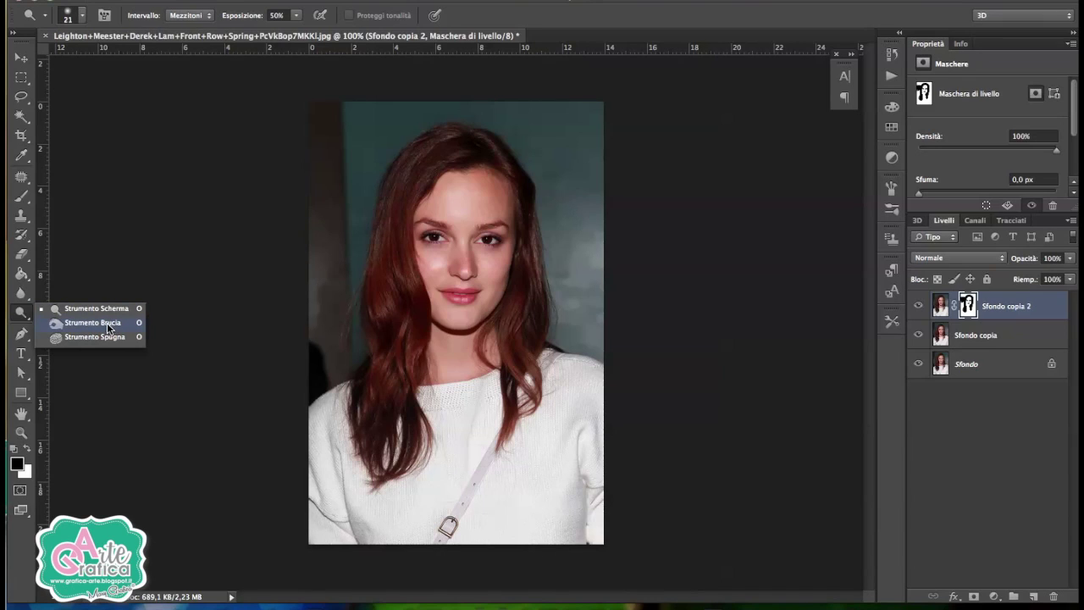
Burn the cheek and jaw shadows on the layer image at 10% exposure.
{"action": "left_click", "coordinate": [100, 325]}
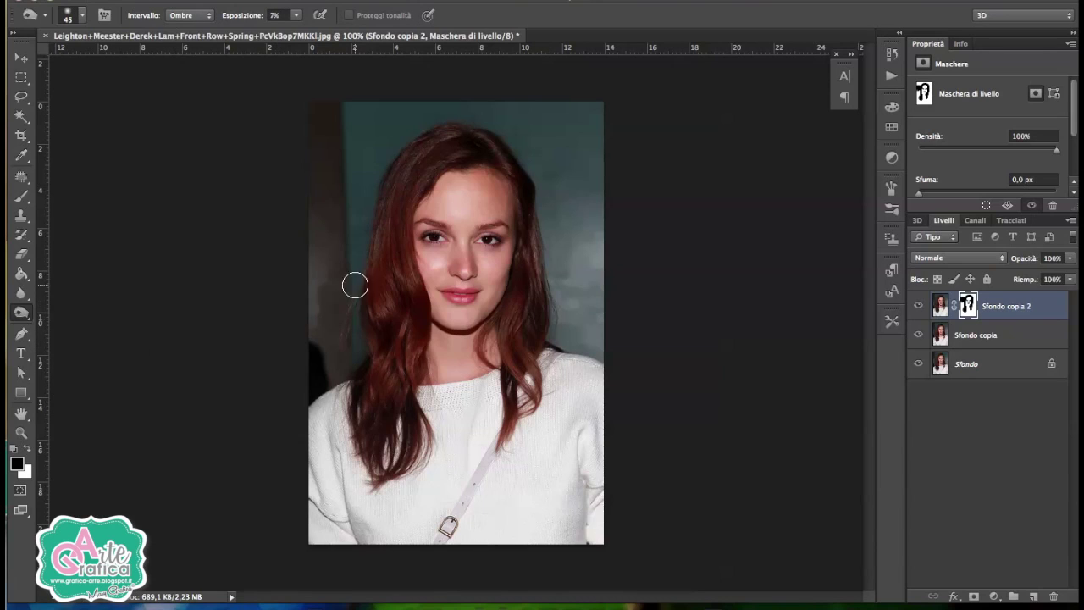
{"action": "left_click", "coordinate": [942, 306]}
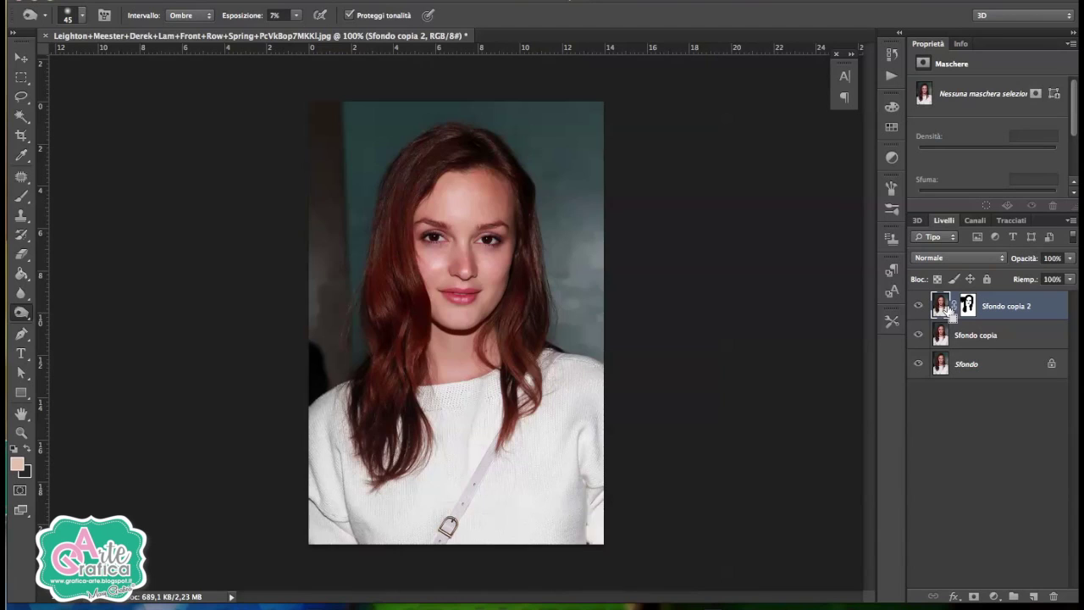
{"action": "key", "text": "ctrl+plus"}
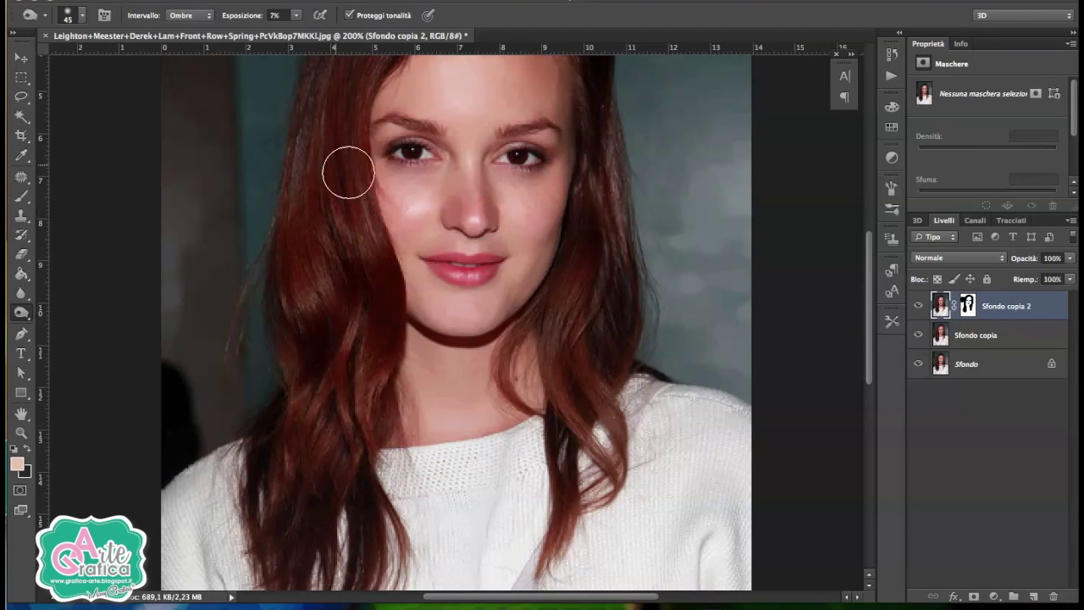
{"action": "left_click", "coordinate": [296, 17]}
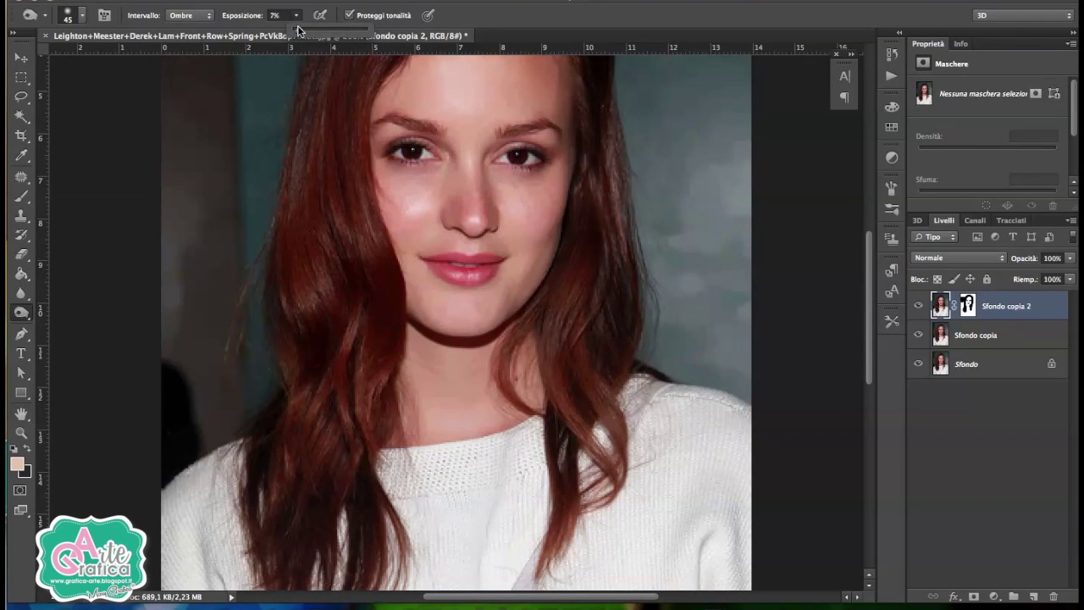
{"action": "left_click", "coordinate": [550, 212]}
{"action": "mouse_move", "coordinate": [550, 231]}
{"action": "left_mouse_down"}
{"action": "mouse_move", "coordinate": [537, 254]}
{"action": "mouse_move", "coordinate": [573, 203]}
{"action": "mouse_move", "coordinate": [537, 278]}
{"action": "left_mouse_up"}
{"action": "mouse_move", "coordinate": [360, 198]}
{"action": "left_mouse_down"}
{"action": "mouse_move", "coordinate": [387, 254]}
{"action": "mouse_move", "coordinate": [375, 194]}
{"action": "left_mouse_up"}
{"action": "mouse_move", "coordinate": [547, 290]}
{"action": "left_mouse_down"}
{"action": "mouse_move", "coordinate": [610, 278]}
{"action": "mouse_move", "coordinate": [596, 343]}
{"action": "mouse_move", "coordinate": [513, 324]}
{"action": "mouse_move", "coordinate": [464, 326]}
{"action": "mouse_move", "coordinate": [443, 313]}
{"action": "mouse_move", "coordinate": [411, 327]}
{"action": "mouse_move", "coordinate": [515, 327]}
{"action": "mouse_move", "coordinate": [419, 349]}
{"action": "left_mouse_up"}
Raise burn exposure to 18% in Ombre range and darken the forehead hairline.
{"action": "scroll", "coordinate": [481, 210], "scroll_direction": "up", "scroll_amount": 5}
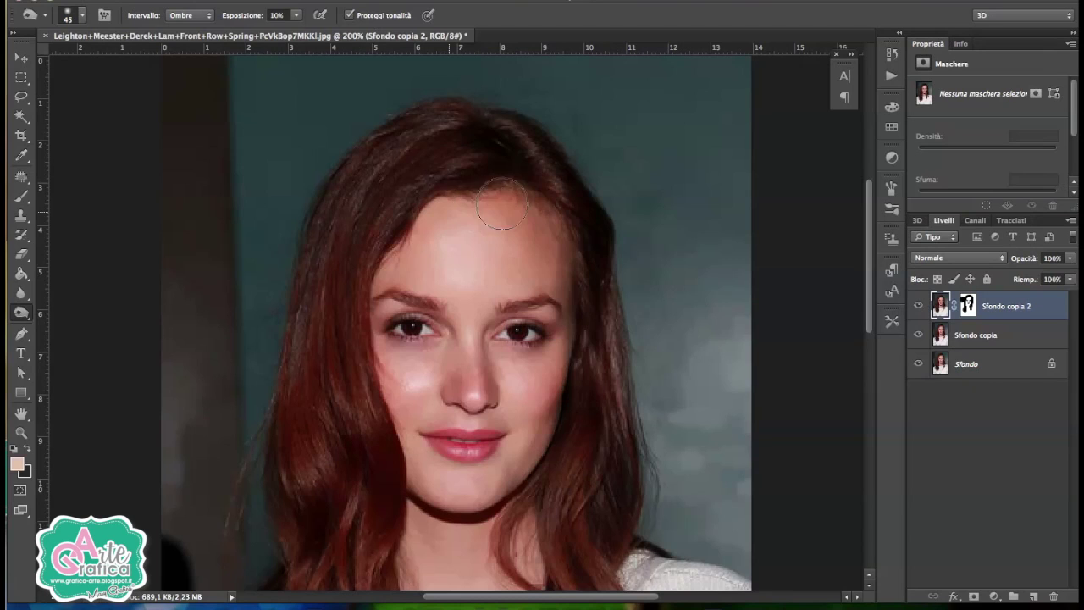
{"action": "left_click", "coordinate": [296, 17]}
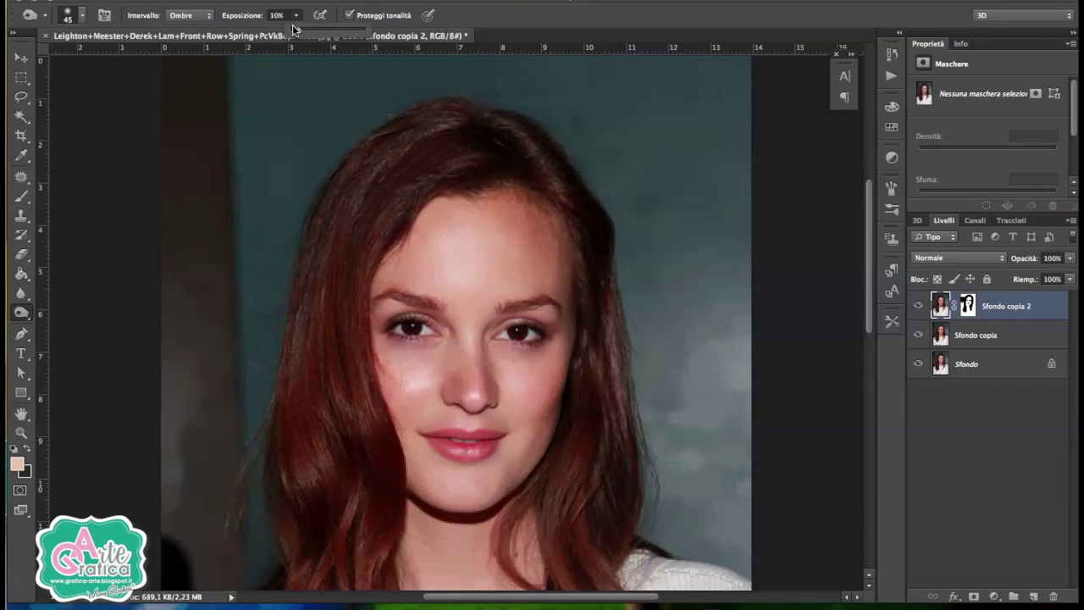
{"action": "left_click", "coordinate": [538, 208]}
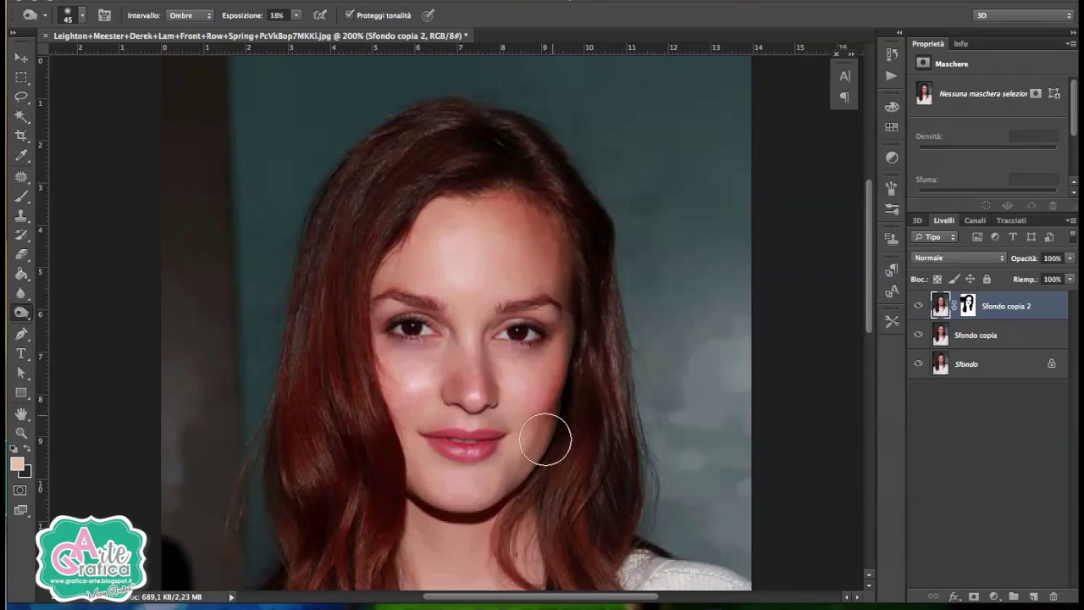
{"action": "left_click", "coordinate": [917, 307]}
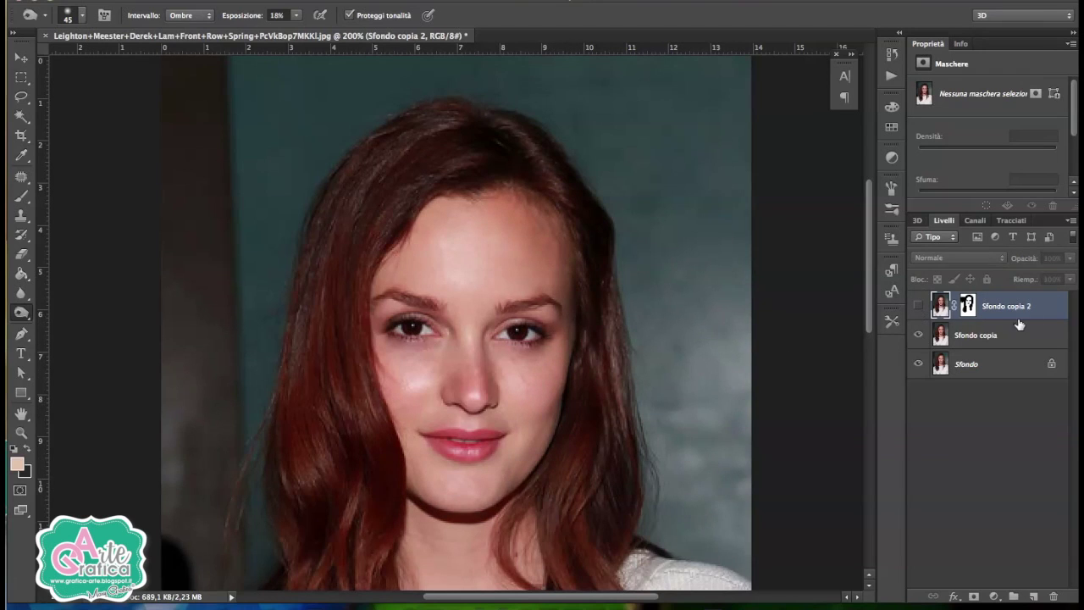
{"action": "left_click", "coordinate": [918, 306]}
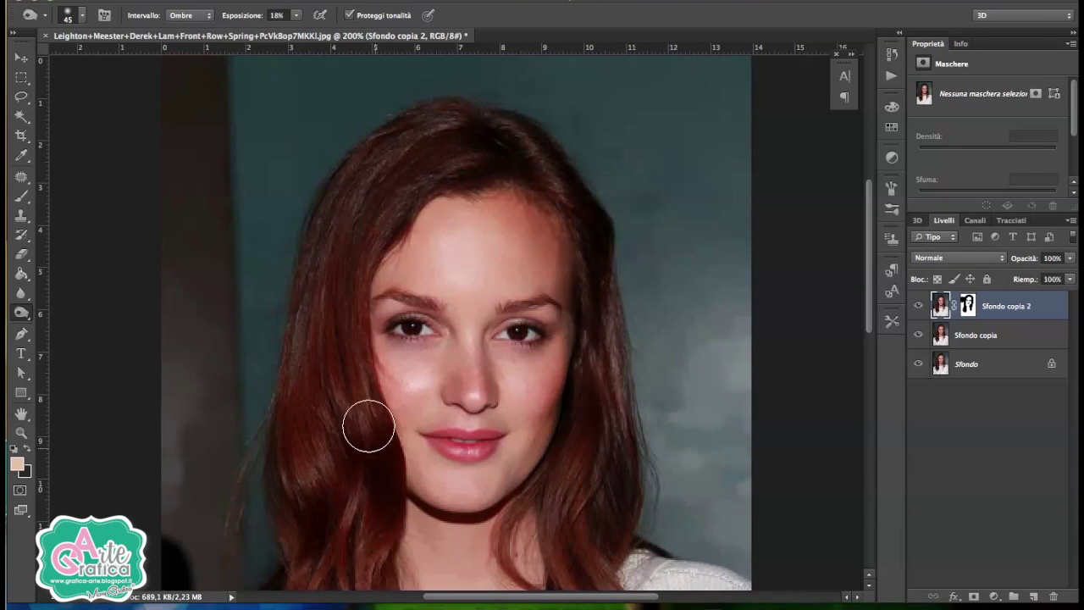
{"action": "left_click", "coordinate": [181, 19]}
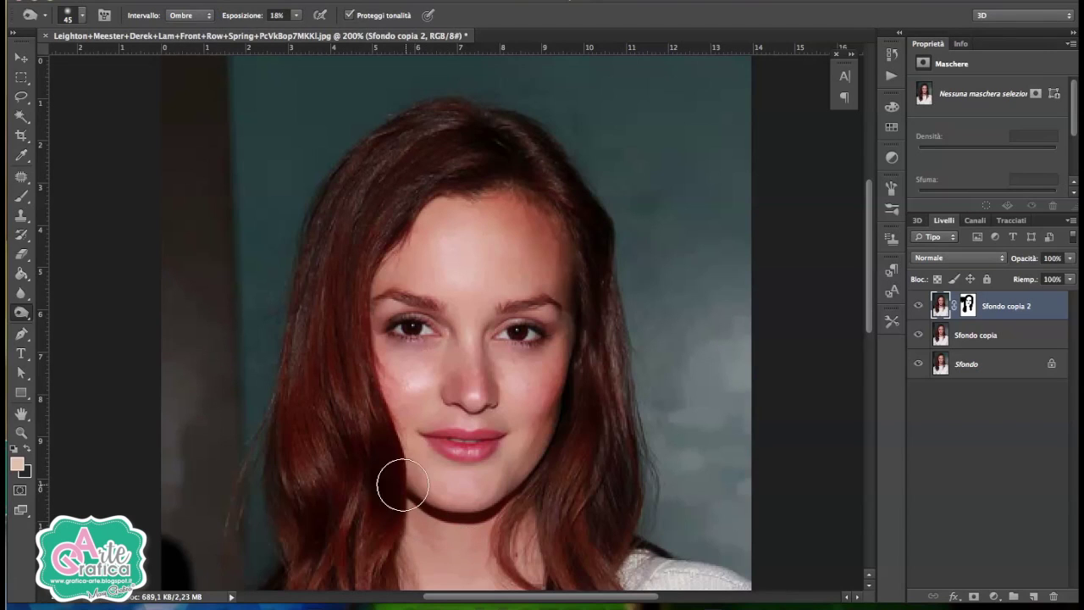
{"action": "mouse_move", "coordinate": [387, 266]}
{"action": "left_mouse_down"}
{"action": "mouse_move", "coordinate": [443, 181]}
{"action": "mouse_move", "coordinate": [510, 193]}
{"action": "mouse_move", "coordinate": [559, 237]}
{"action": "left_mouse_up"}
{"action": "right_click", "coordinate": [24, 314]}
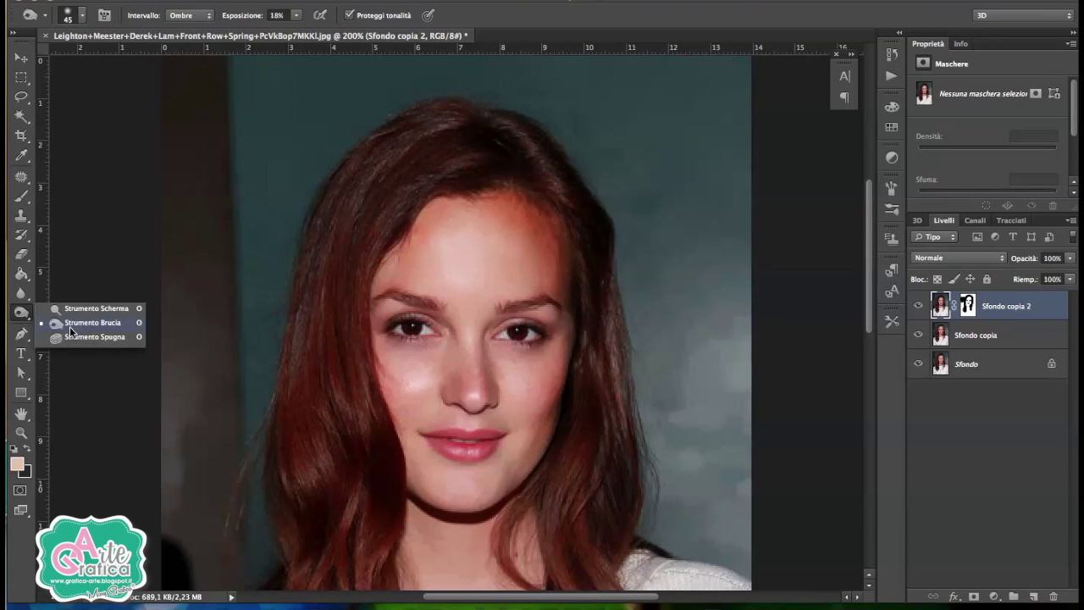
Dodge the nose tip and forehead in midtones, then select Sfondo copia with Sfondo copia 2.
{"action": "left_click", "coordinate": [81, 311]}
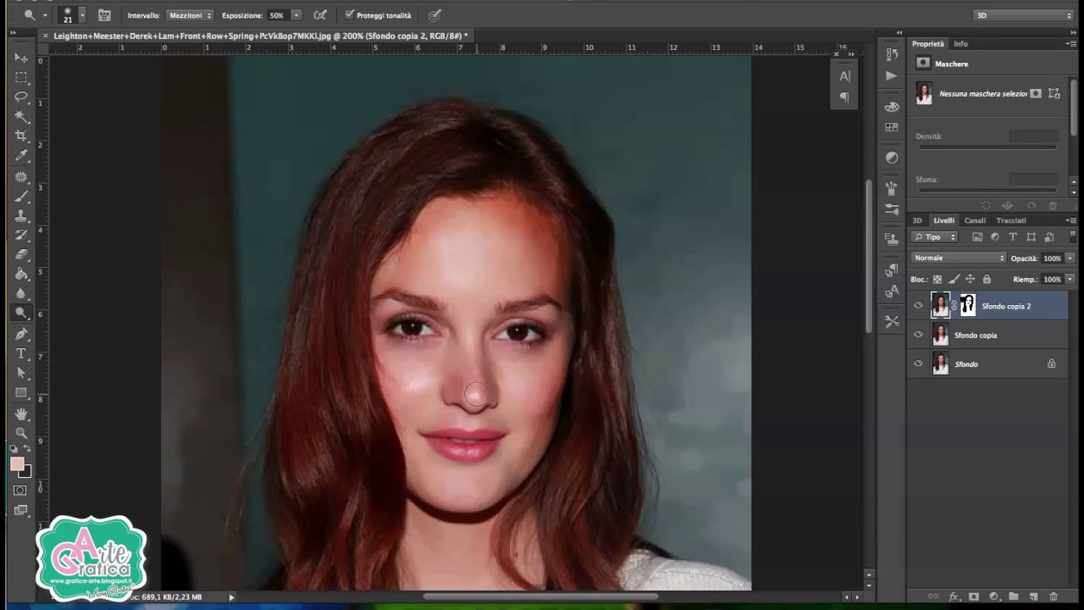
{"action": "mouse_move", "coordinate": [467, 411]}
{"action": "left_mouse_down"}
{"action": "mouse_move", "coordinate": [478, 352]}
{"action": "mouse_move", "coordinate": [476, 364]}
{"action": "mouse_move", "coordinate": [399, 375]}
{"action": "mouse_move", "coordinate": [528, 381]}
{"action": "mouse_move", "coordinate": [544, 405]}
{"action": "left_mouse_up"}
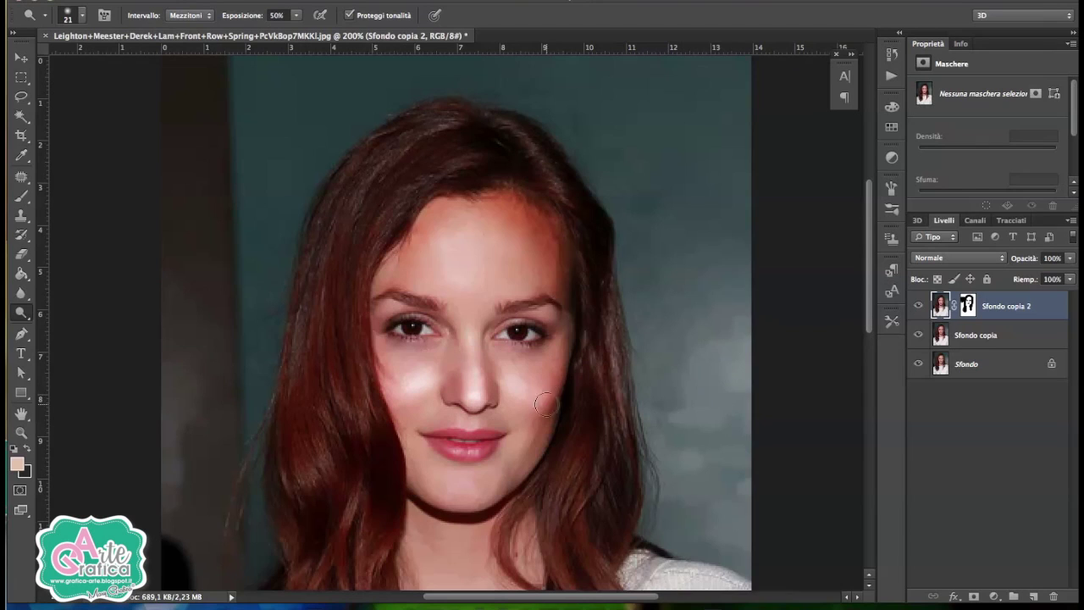
{"action": "left_click_drag", "start_coordinate": [460, 282], "coordinate": [483, 252]}
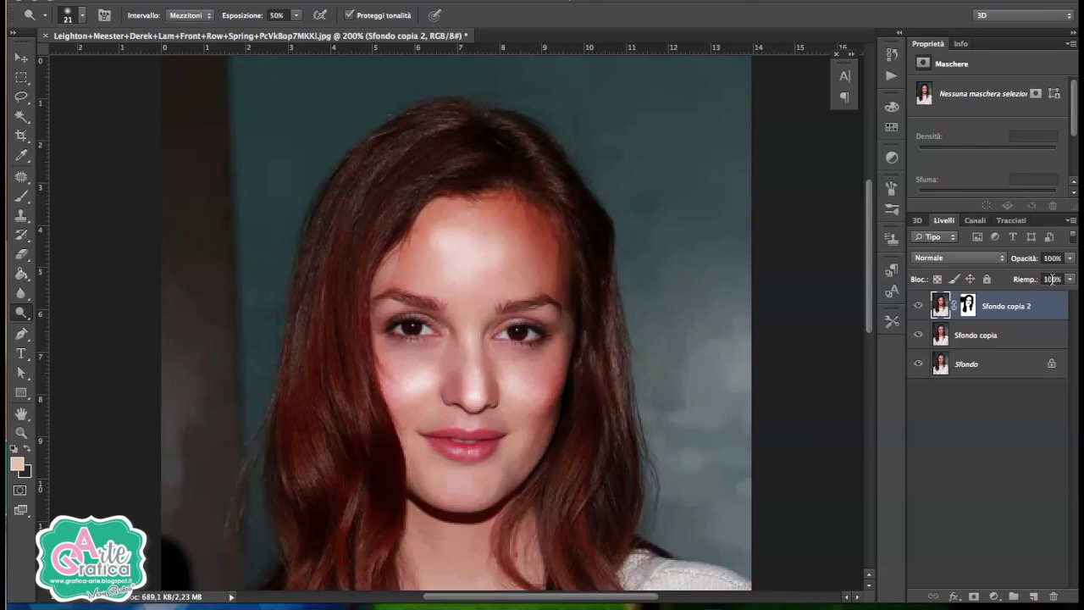
{"action": "key", "text": "ctrl+minus"}
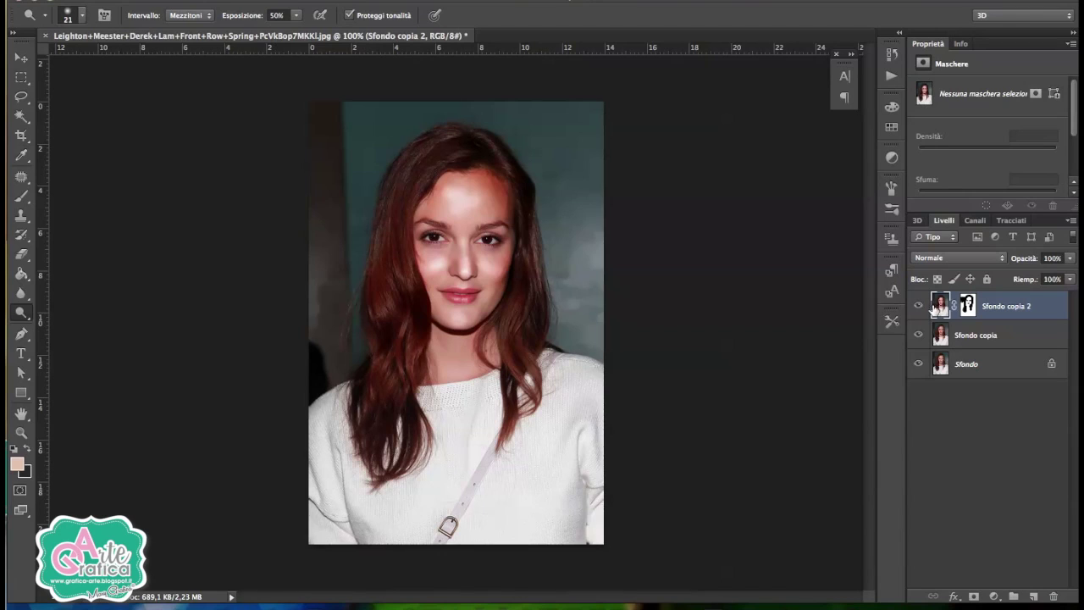
{"action": "left_click", "coordinate": [919, 307]}
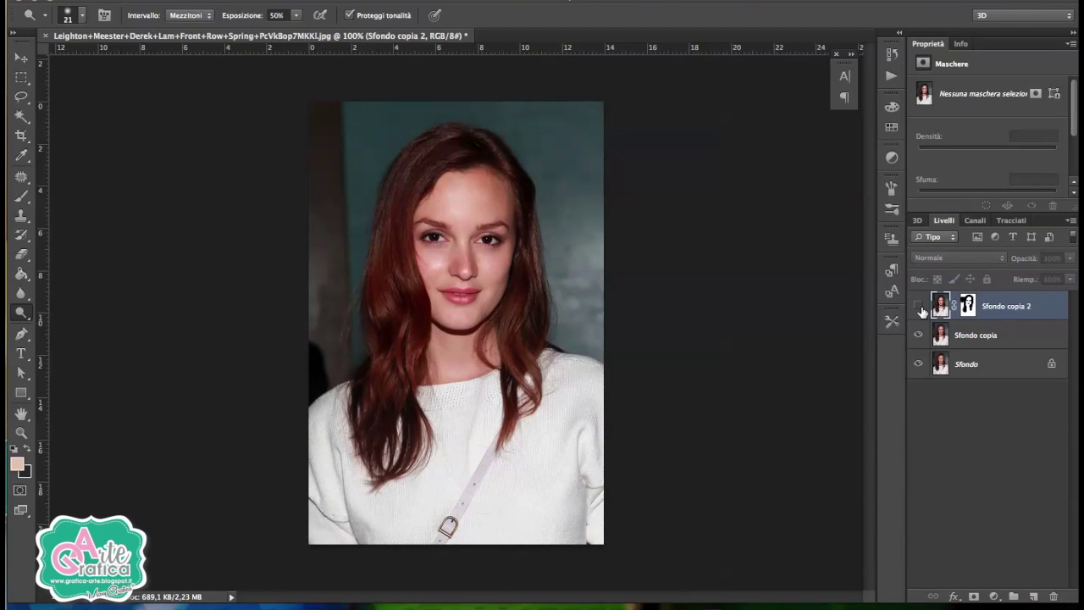
{"action": "left_click", "coordinate": [919, 307]}
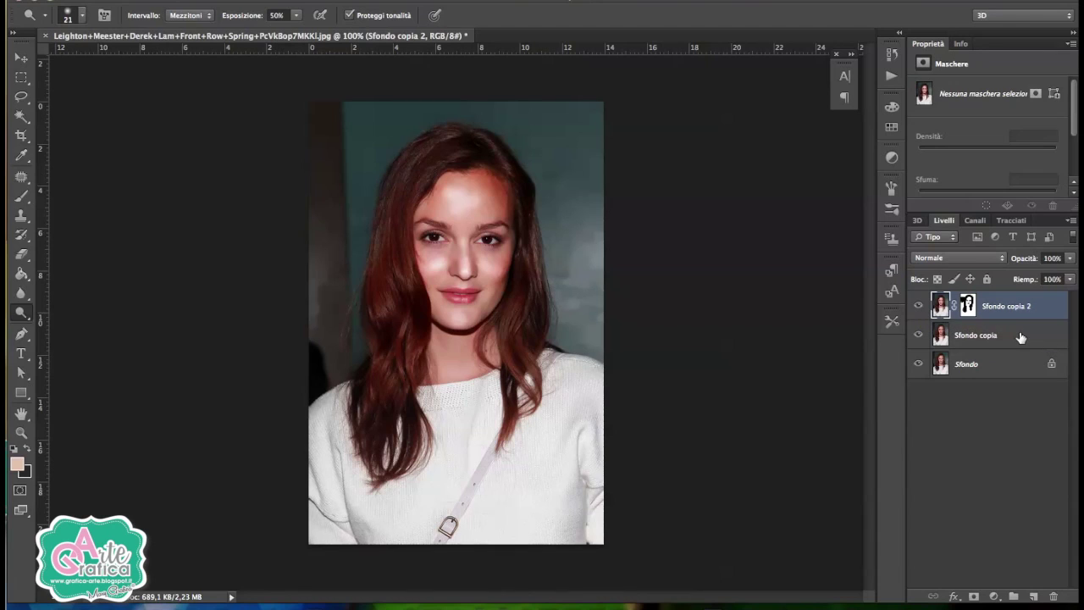
{"action": "left_click", "coordinate": [1020, 337], "text": "shift"}
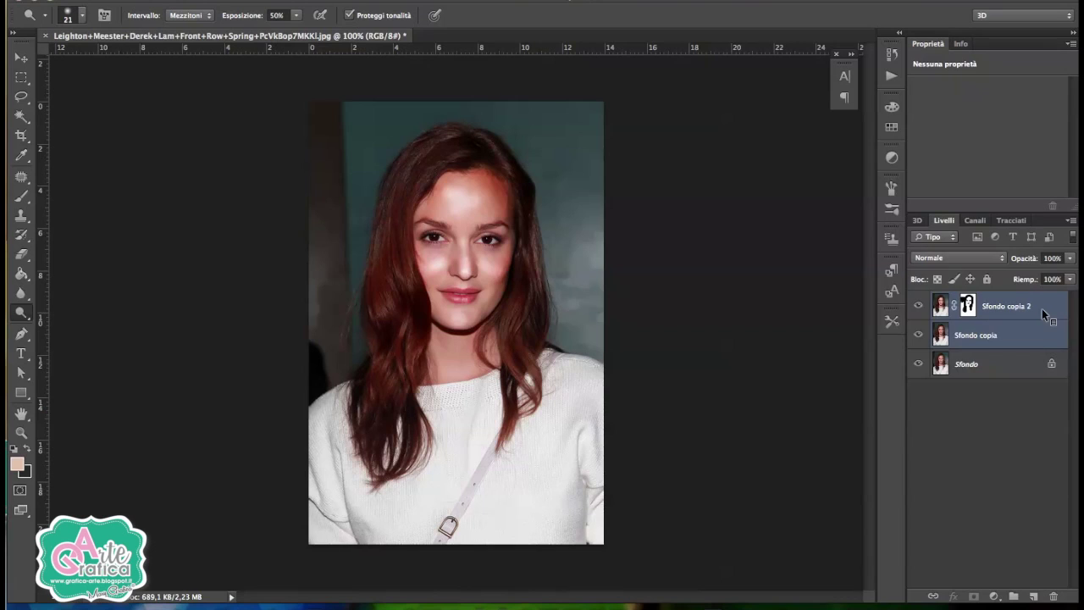
Merge the two selected retouch layers and toggle visibility to compare with the original.
{"action": "right_click", "coordinate": [1043, 313]}
{"action": "left_click", "coordinate": [973, 394]}
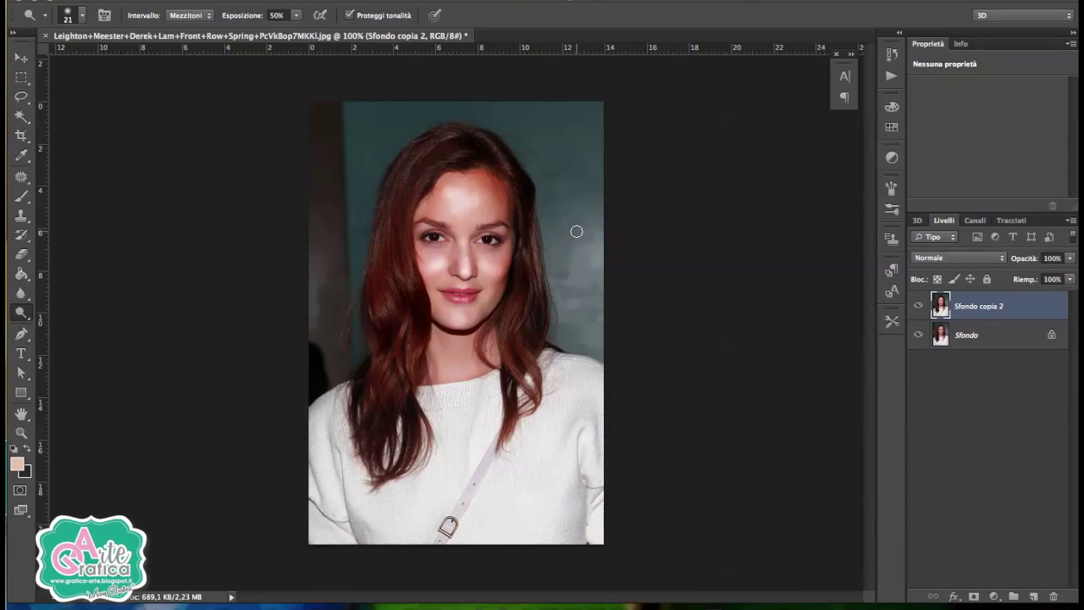
{"action": "left_click", "coordinate": [918, 306]}
{"action": "left_click", "coordinate": [918, 306]}
{"action": "left_click", "coordinate": [918, 306]}
{"action": "left_click", "coordinate": [918, 306]}
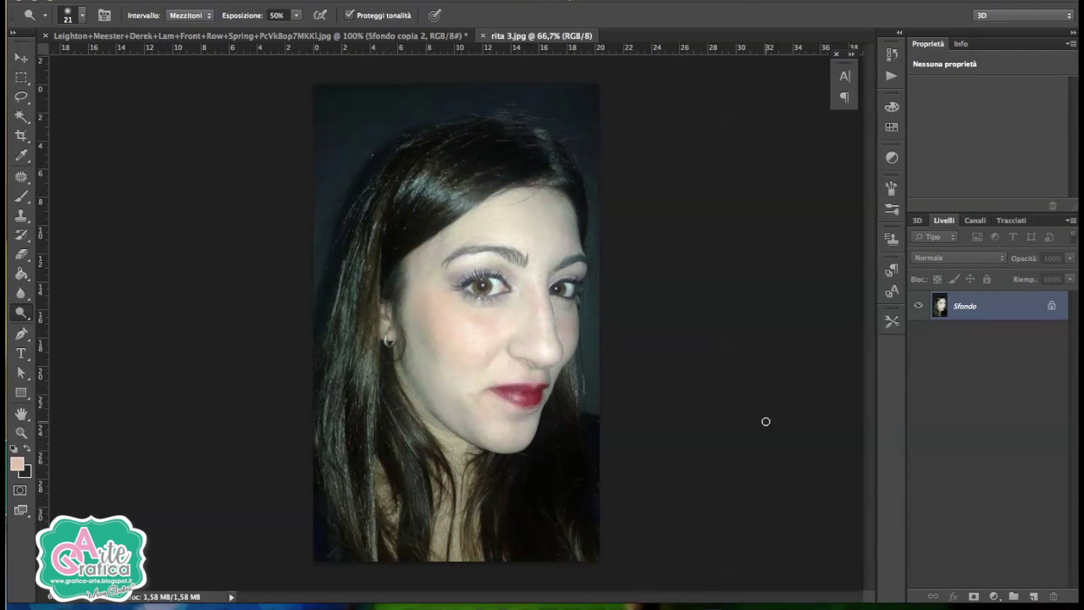
Apply a Selective Color adjustment, view at 100%, and duplicate the Sfondo layer.
{"action": "left_click", "coordinate": [220, 0]}
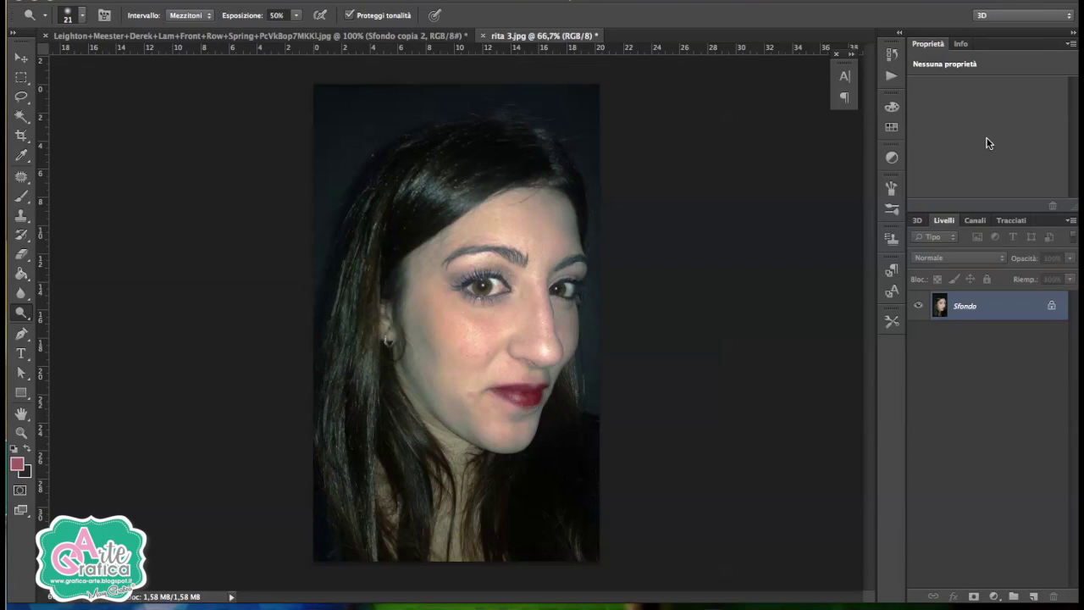
{"action": "key", "text": "ctrl+1"}
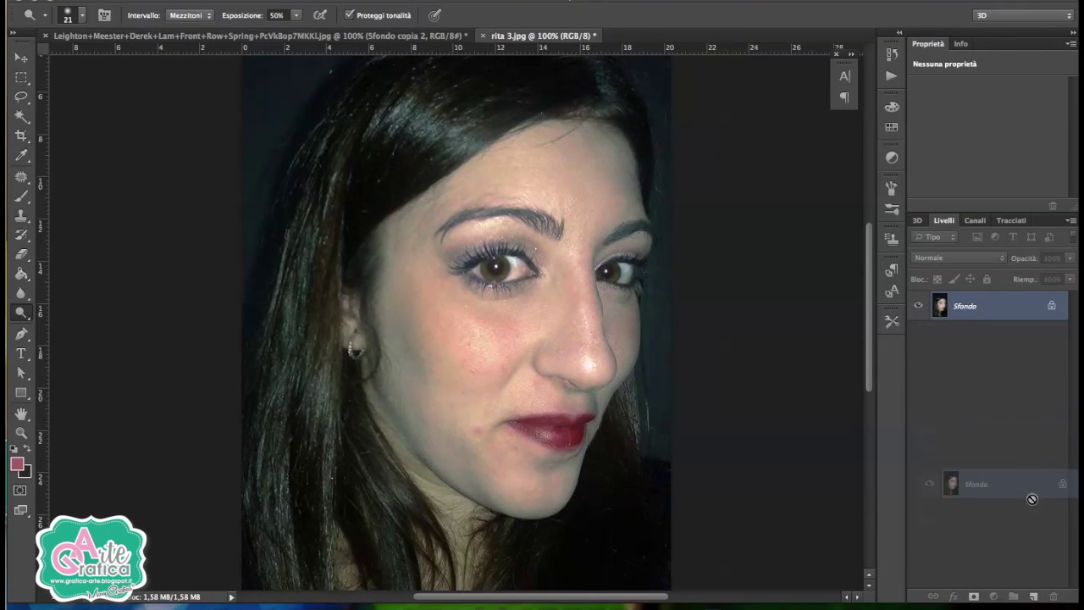
{"action": "left_click_drag", "start_coordinate": [963, 314], "coordinate": [1033, 596]}
Heal the small red blemish near the lips with a 27 px Healing Brush.
{"action": "right_click", "coordinate": [21, 177]}
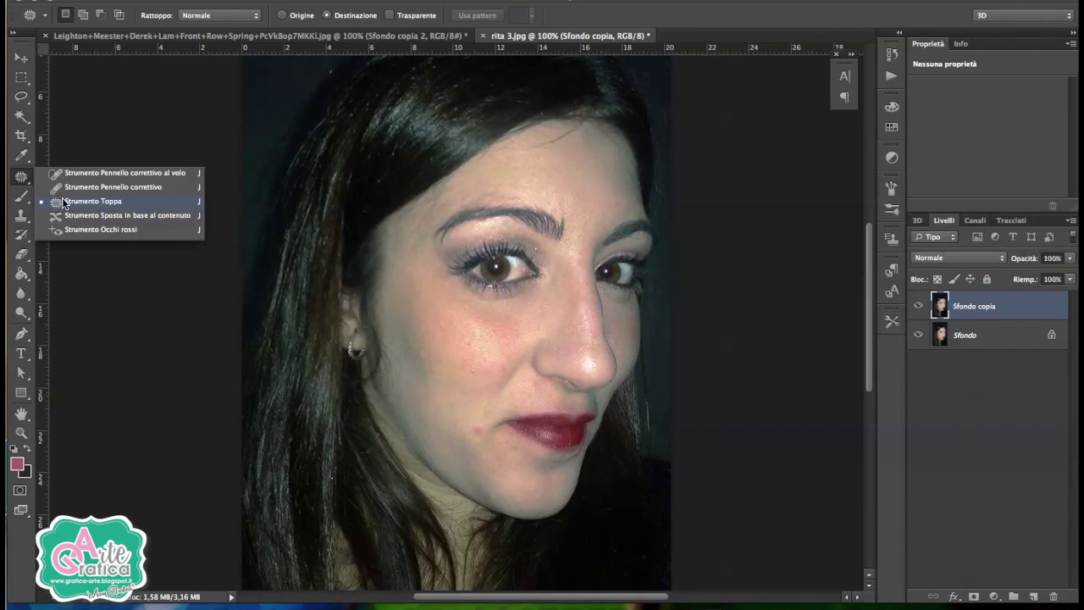
{"action": "left_click", "coordinate": [93, 197]}
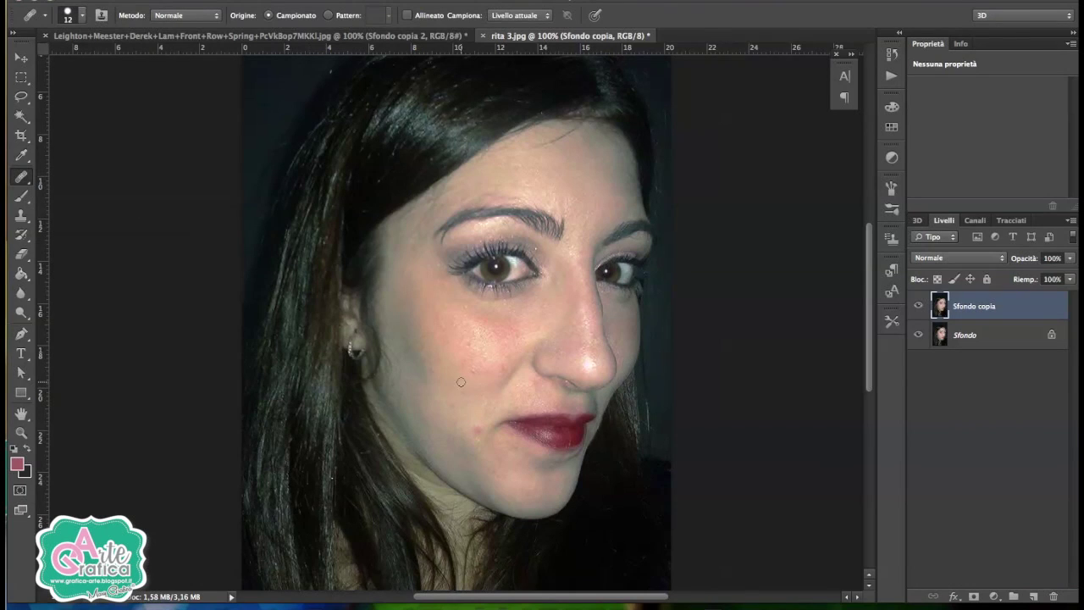
{"action": "left_click", "coordinate": [71, 18]}
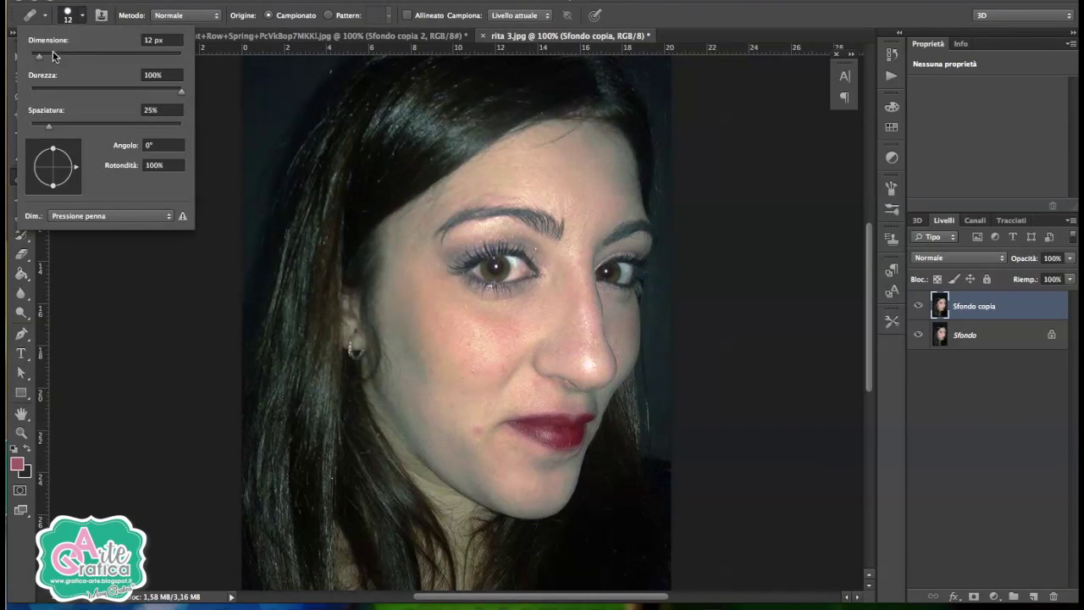
{"action": "left_click", "coordinate": [50, 56]}
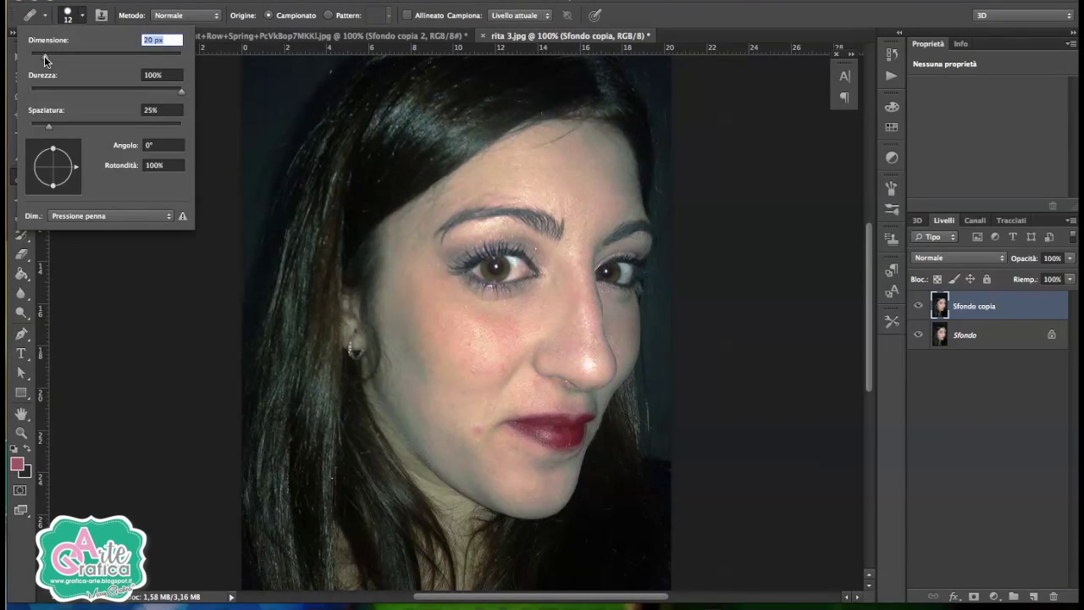
{"action": "left_click", "coordinate": [536, 307], "text": "alt"}
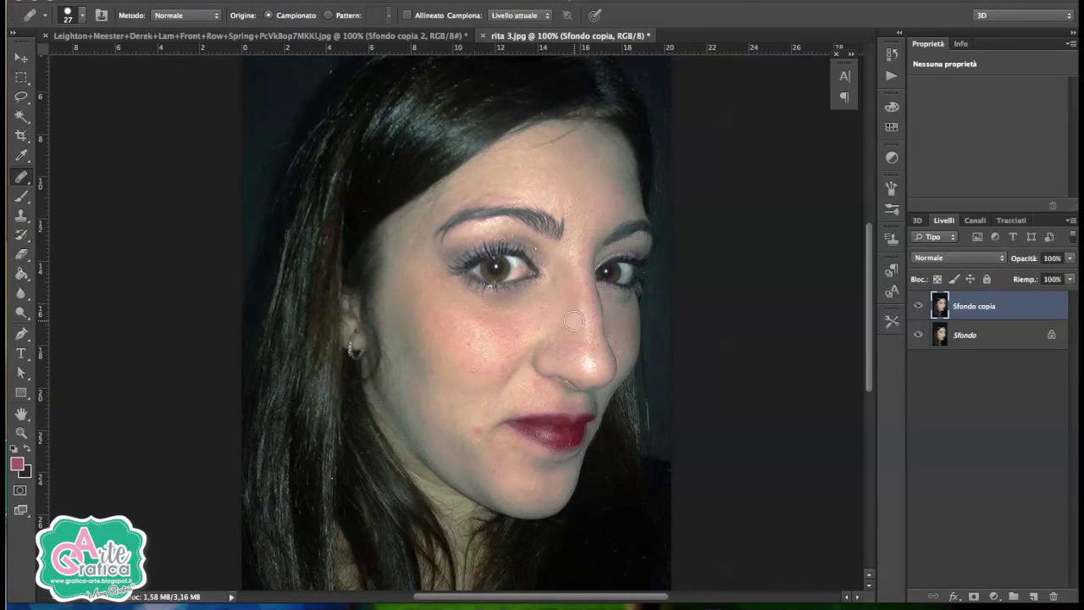
{"action": "left_click", "coordinate": [476, 430]}
Patch the blemished cheek area left of the lips with clean upper-cheek skin.
{"action": "left_click", "coordinate": [21, 176]}
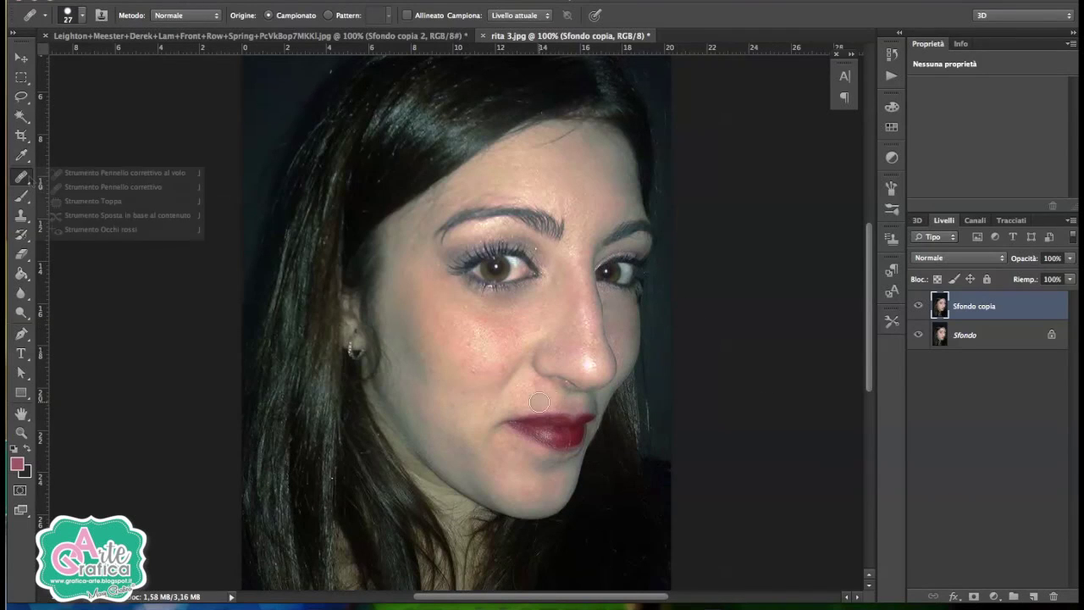
{"action": "left_click", "coordinate": [71, 201]}
{"action": "left_click_drag", "start_coordinate": [438, 395], "coordinate": [438, 396]}
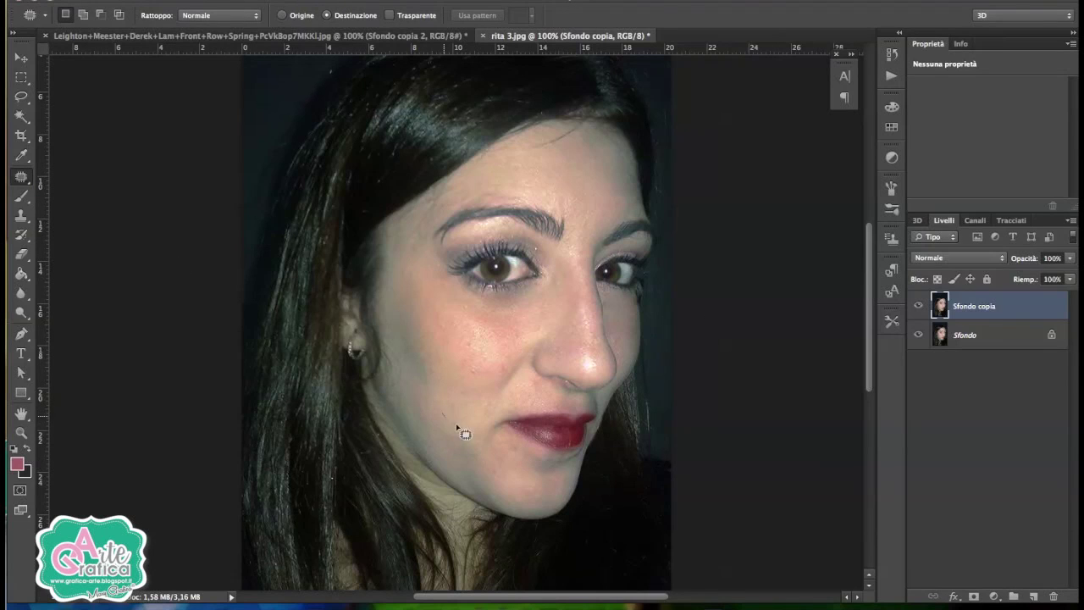
{"action": "left_click_drag", "start_coordinate": [483, 424], "coordinate": [488, 379]}
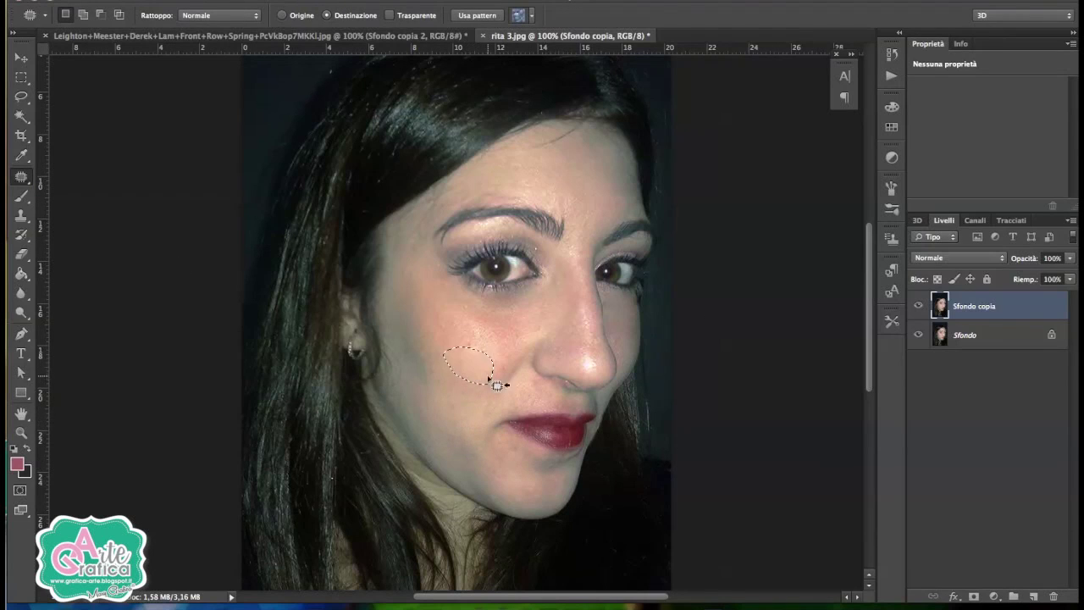
{"action": "key", "text": "ctrl+d"}
Switch back to the Healing Brush and shrink it to 11 px.
{"action": "left_click", "coordinate": [22, 177]}
{"action": "left_click", "coordinate": [63, 188]}
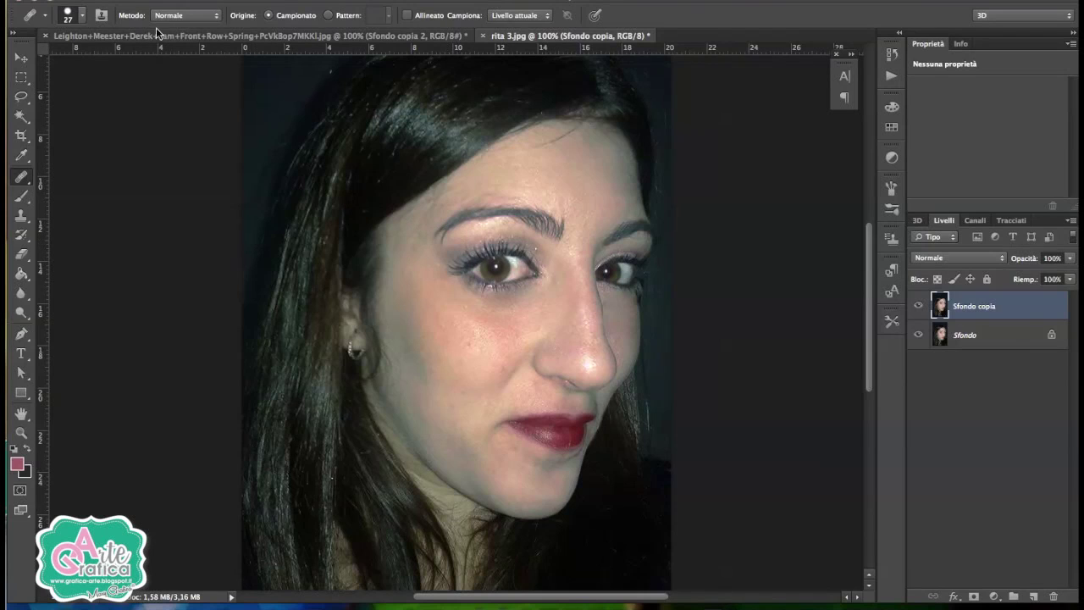
{"action": "left_click", "coordinate": [82, 15]}
{"action": "left_click_drag", "start_coordinate": [48, 54], "coordinate": [37, 54]}
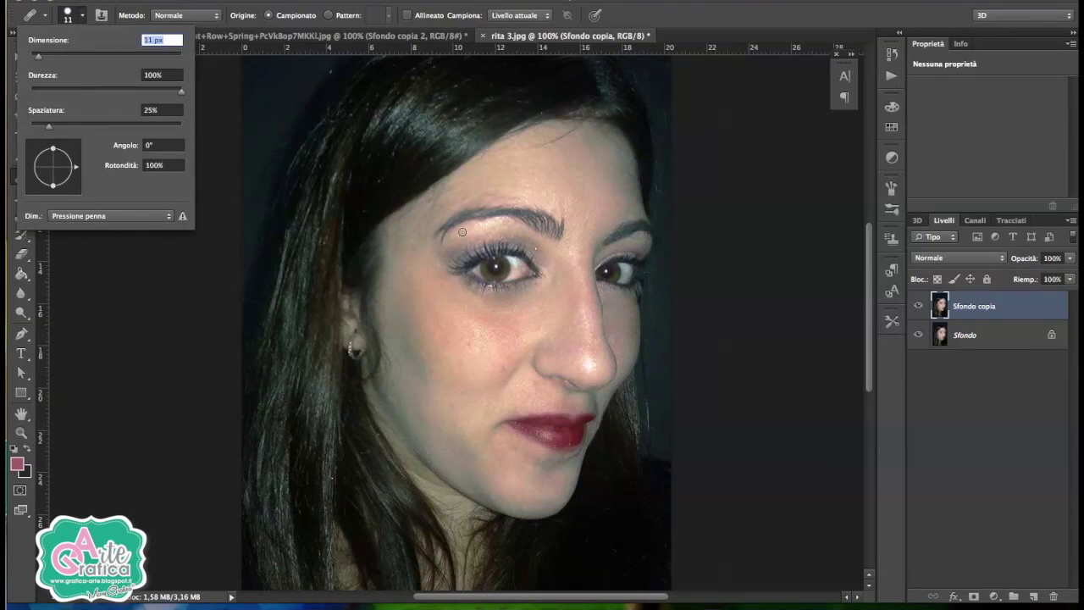
{"action": "key", "text": "Return"}
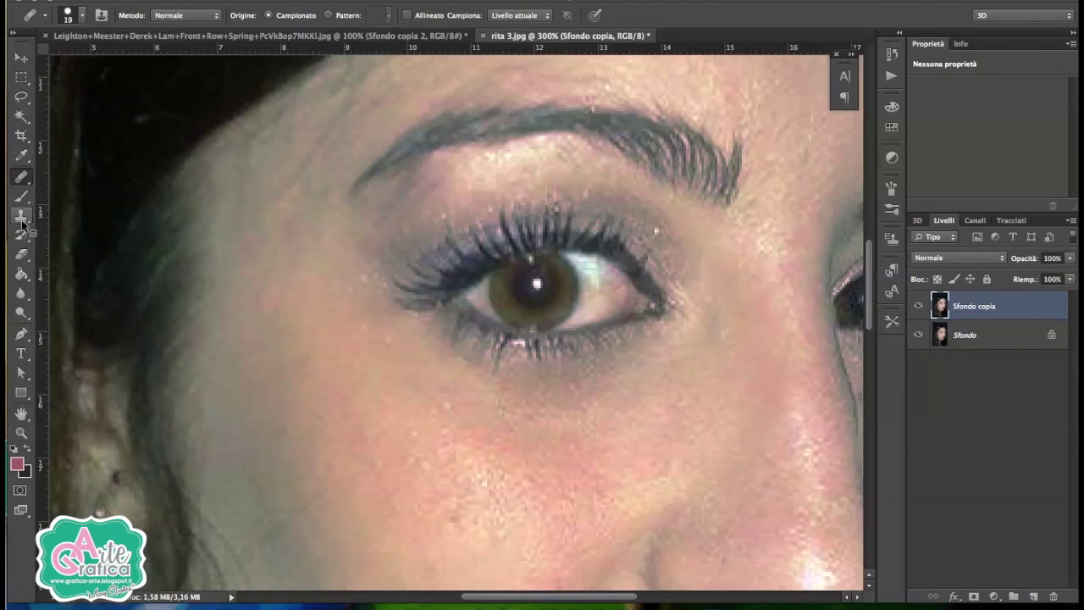
Set up the Clone Stamp with a soft 24 px brush for the eye area.
{"action": "right_click", "coordinate": [26, 222]}
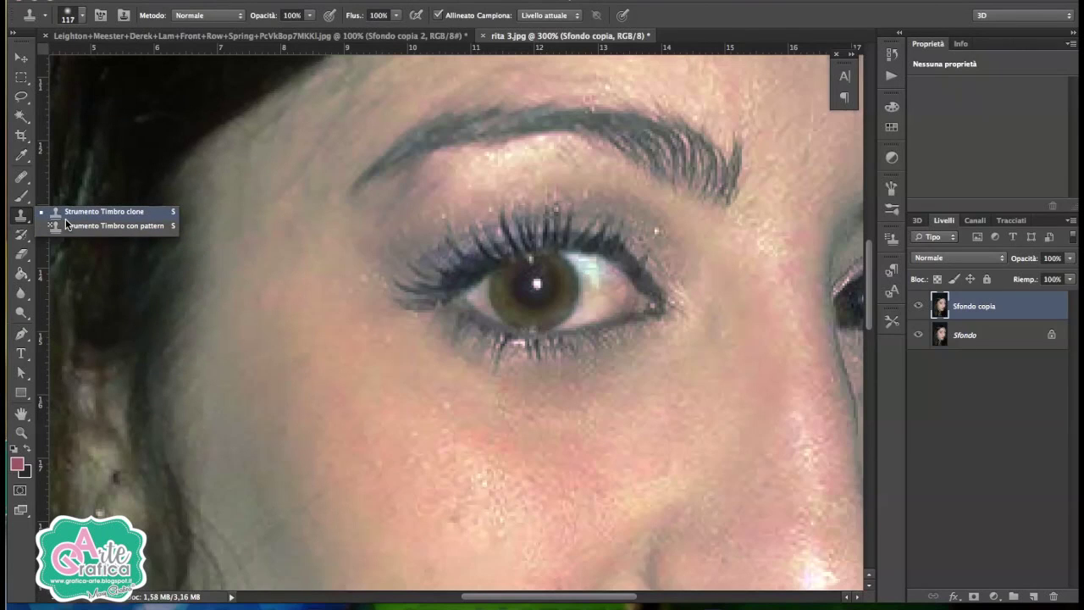
{"action": "left_click", "coordinate": [101, 212]}
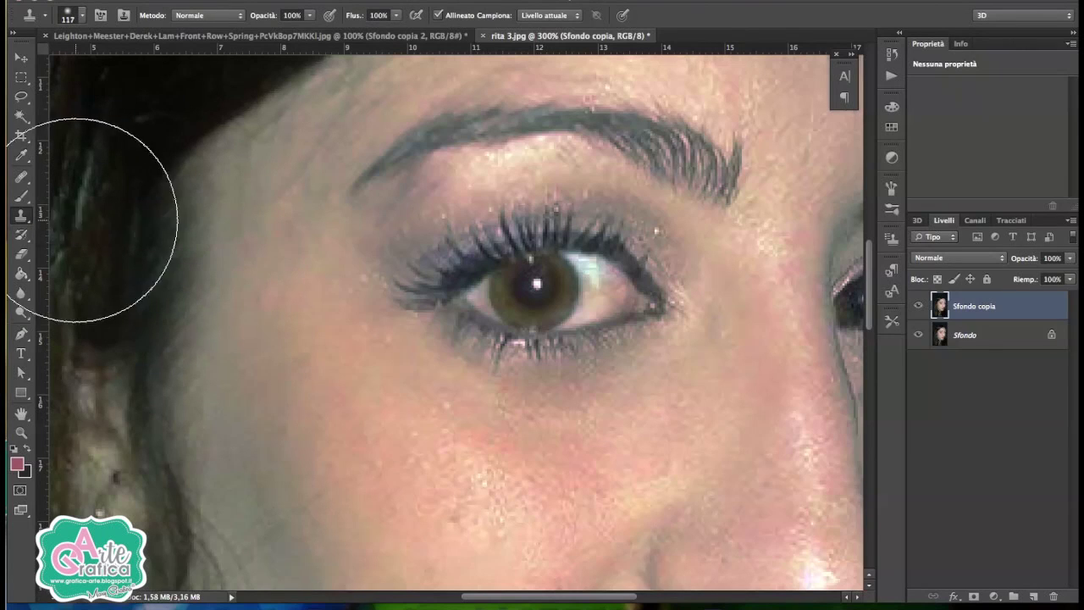
{"action": "left_click", "coordinate": [69, 15]}
{"action": "left_click_drag", "start_coordinate": [70, 42], "coordinate": [34, 61]}
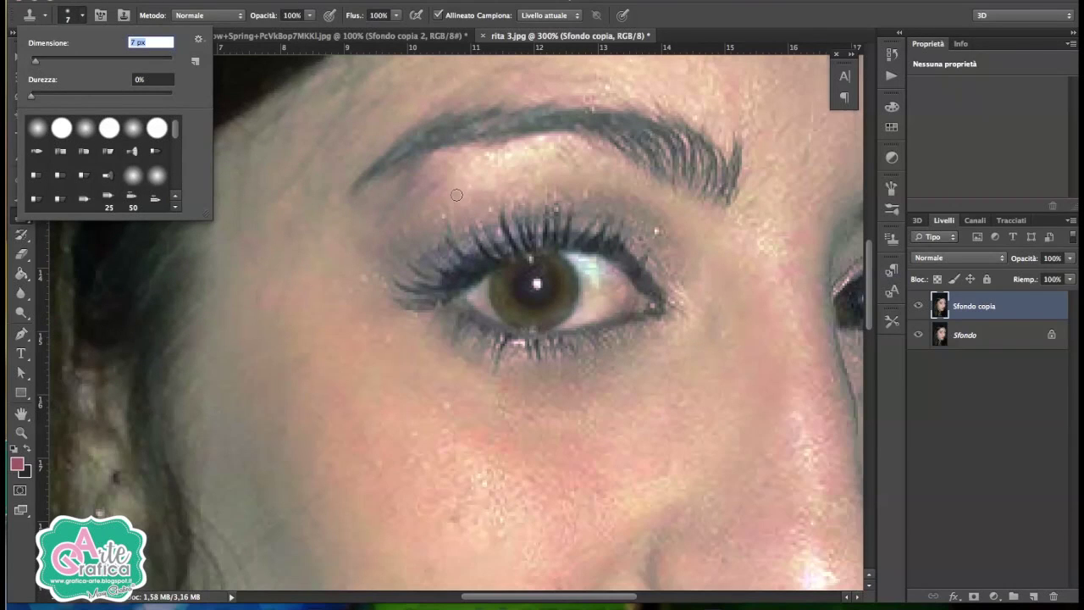
{"action": "key", "text": "Return"}
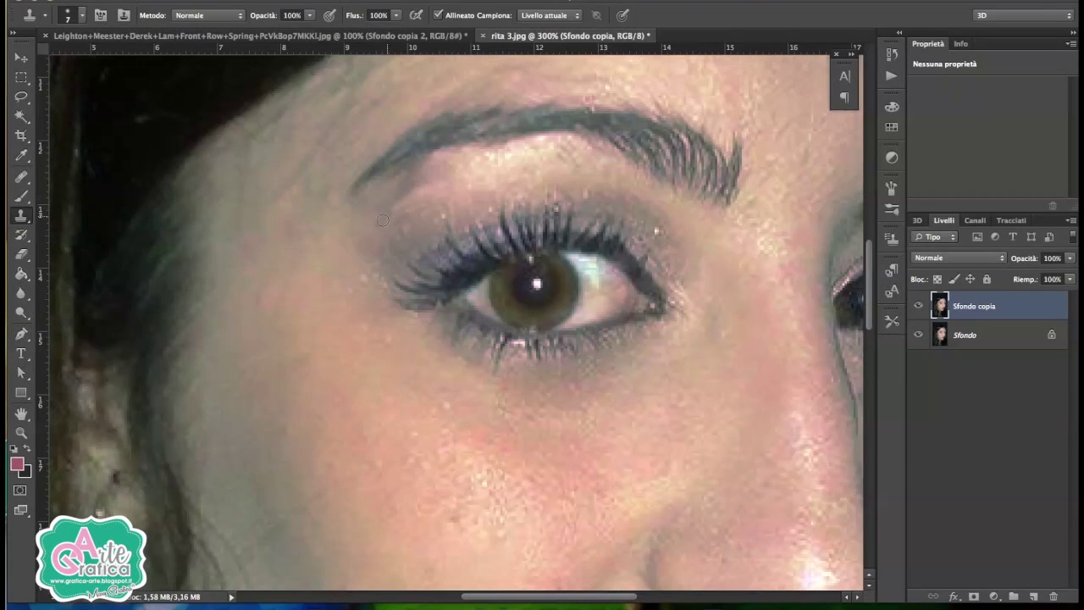
{"action": "left_click", "coordinate": [73, 17]}
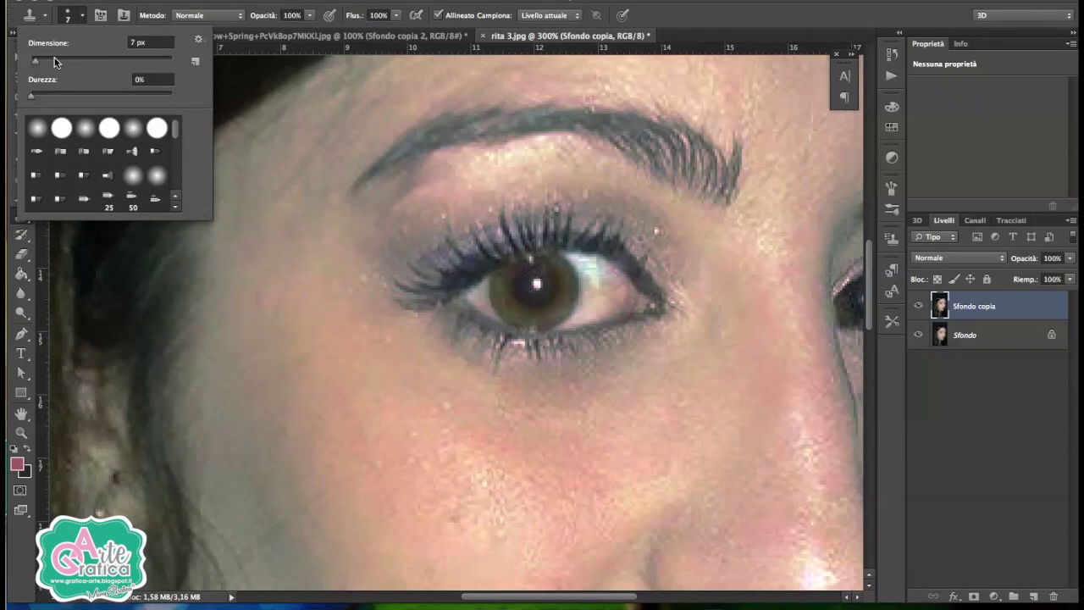
{"action": "left_click_drag", "start_coordinate": [45, 57], "coordinate": [46, 58]}
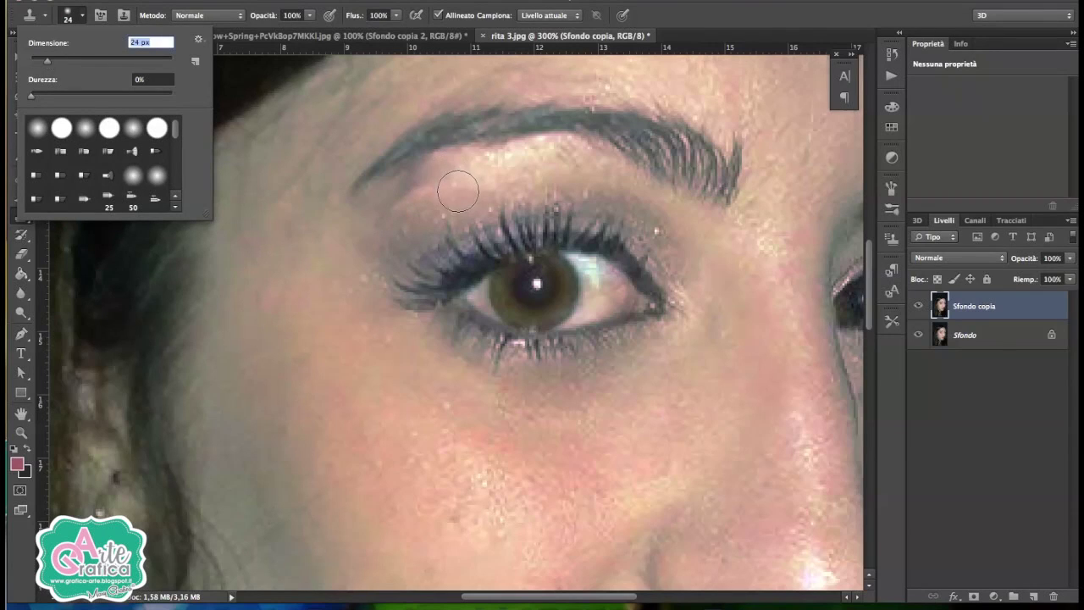
{"action": "key", "text": "Return"}
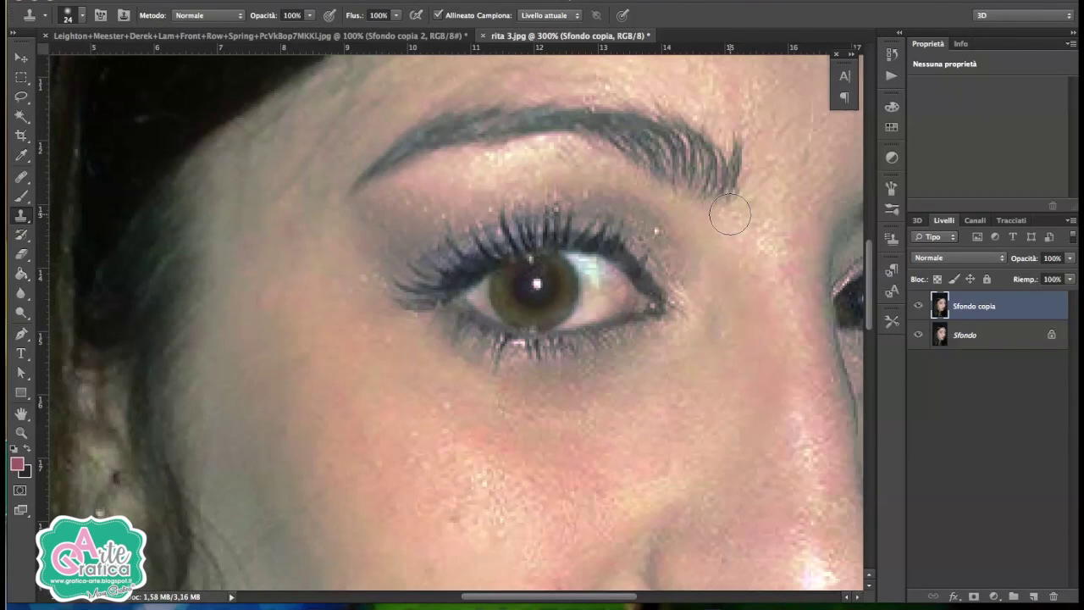
{"action": "key", "text": "ctrl+minus"}
{"action": "key", "text": "ctrl+minus"}
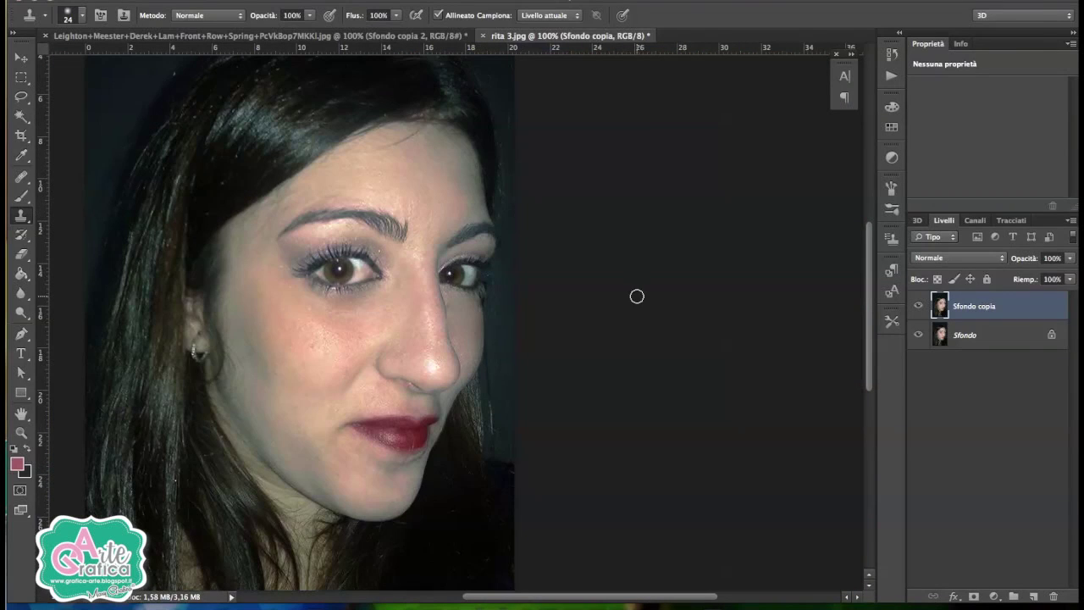
Duplicate the layer and apply Smart Blur with radius 48.2 and threshold 19.4.
{"action": "left_click_drag", "start_coordinate": [968, 308], "coordinate": [1031, 596]}
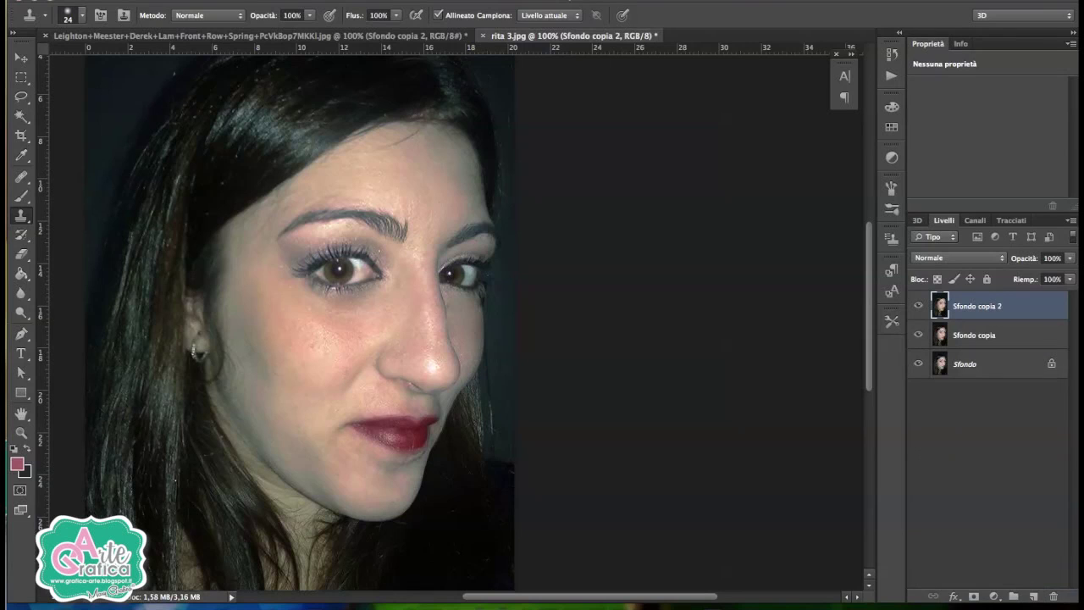
{"action": "left_click", "coordinate": [427, 0]}
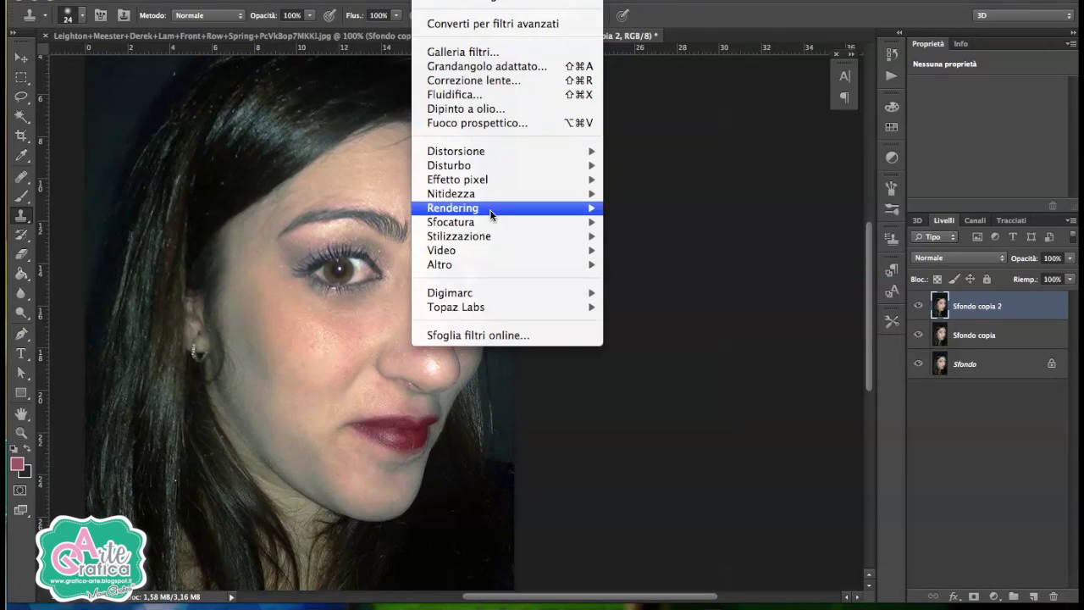
{"action": "mouse_move", "coordinate": [508, 222]}
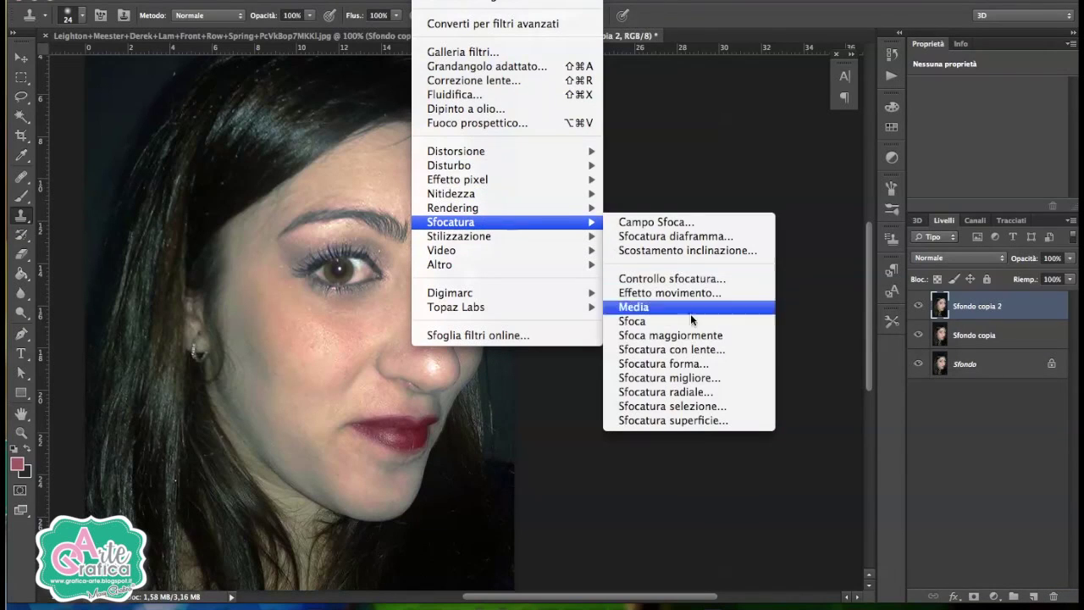
{"action": "left_click", "coordinate": [717, 377]}
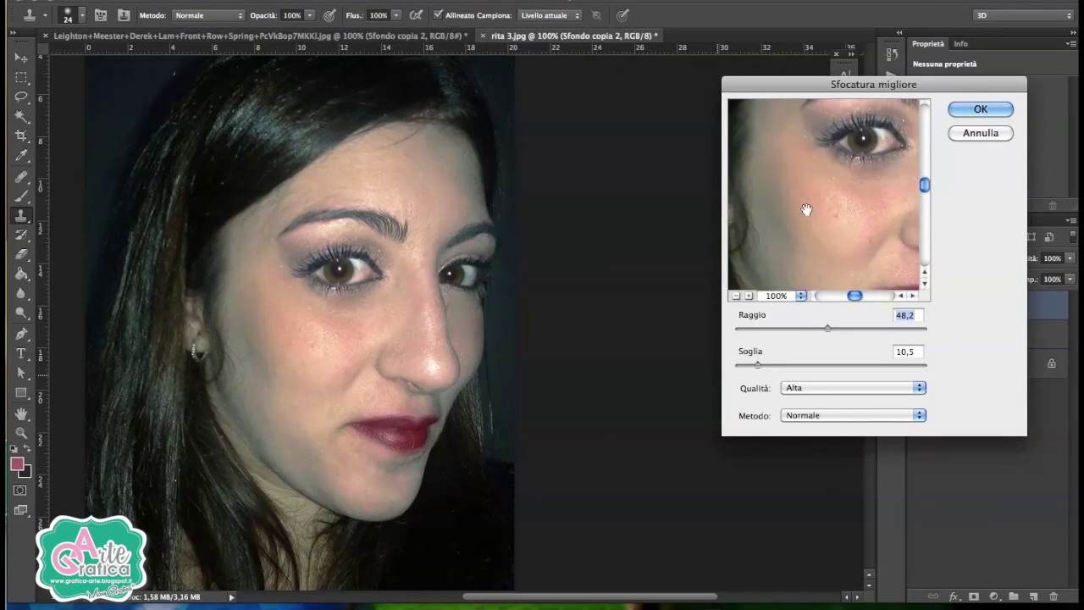
{"action": "left_click_drag", "start_coordinate": [825, 186], "coordinate": [801, 229]}
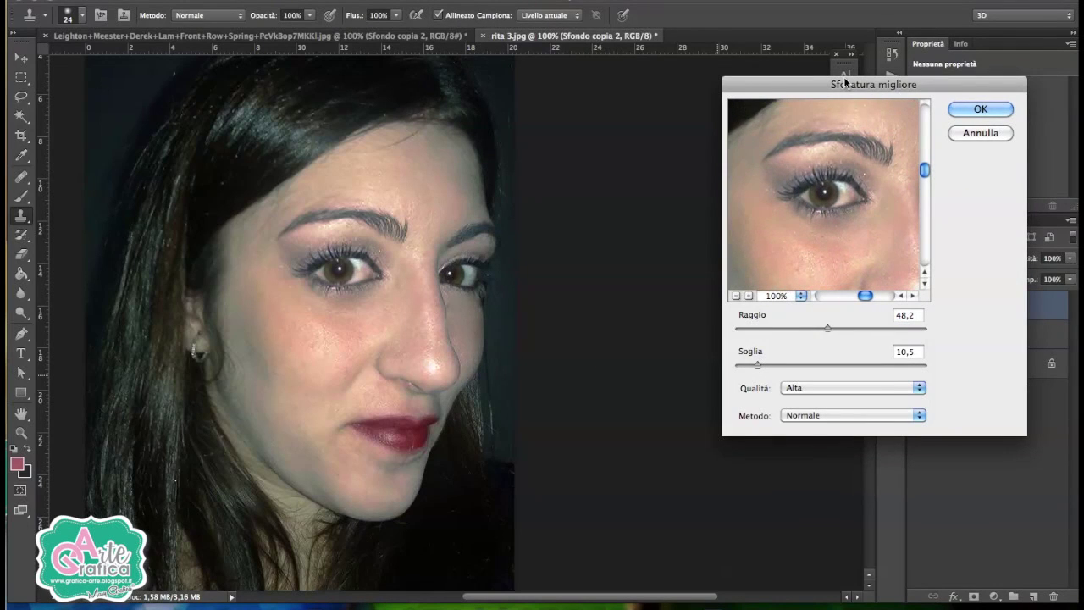
{"action": "left_click_drag", "start_coordinate": [846, 83], "coordinate": [696, 85]}
{"action": "left_click_drag", "start_coordinate": [606, 366], "coordinate": [623, 366]}
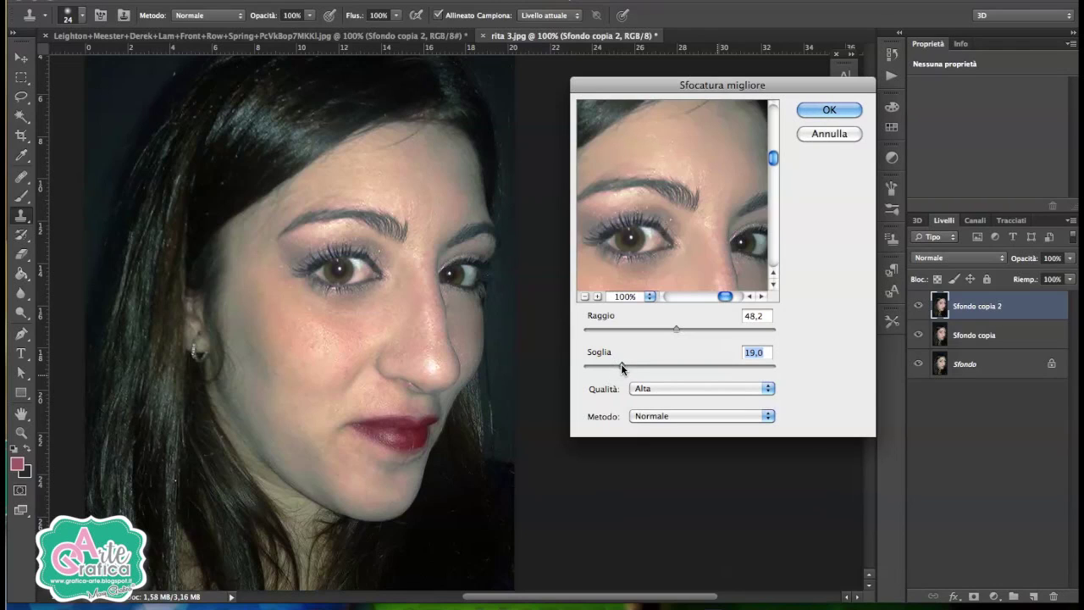
{"action": "left_click_drag", "start_coordinate": [720, 211], "coordinate": [728, 181]}
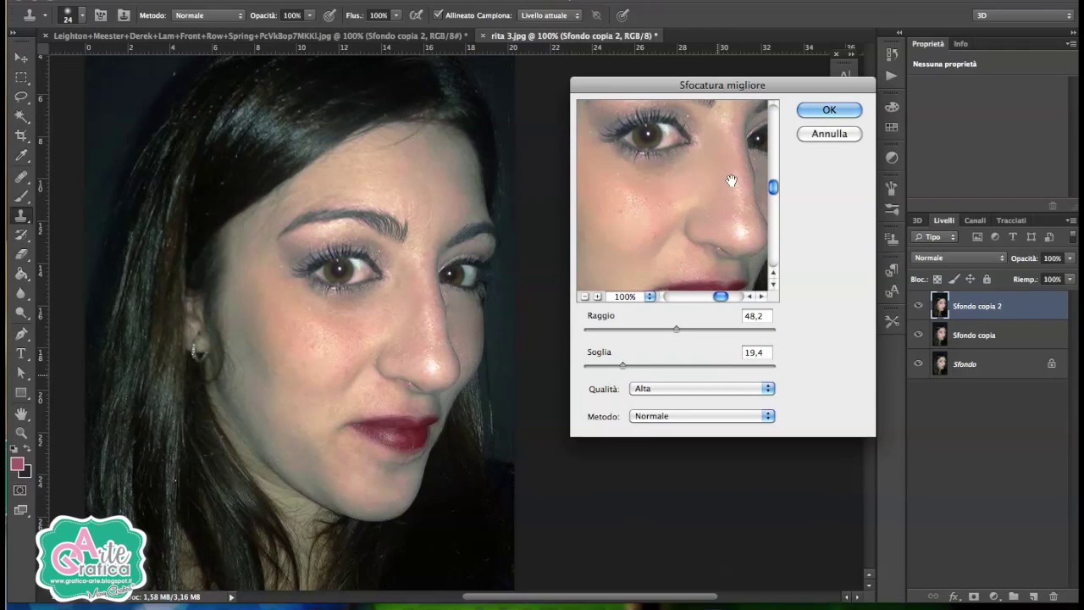
{"action": "left_click", "coordinate": [851, 110]}
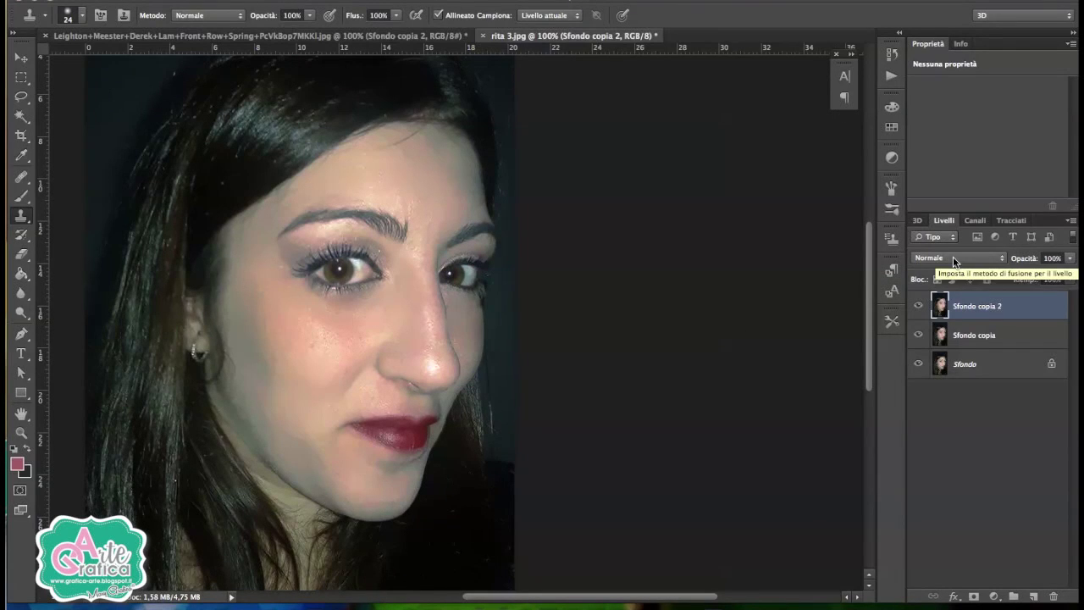
Add a layer mask to Sfondo copia 2 and paint over the eyes, eyebrow and lips.
{"action": "left_click", "coordinate": [18, 200]}
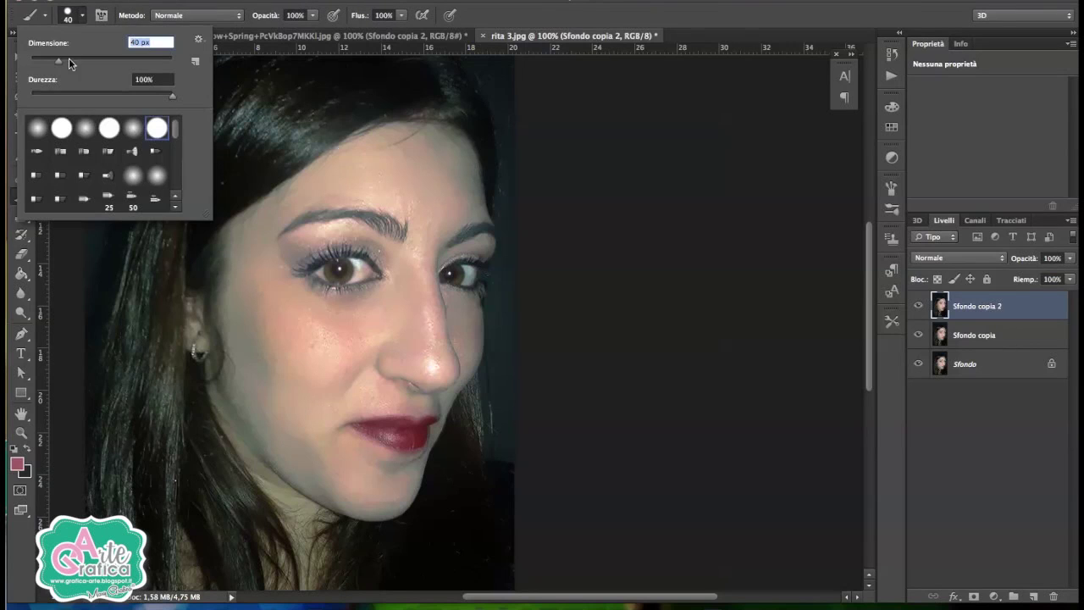
{"action": "left_click", "coordinate": [973, 596]}
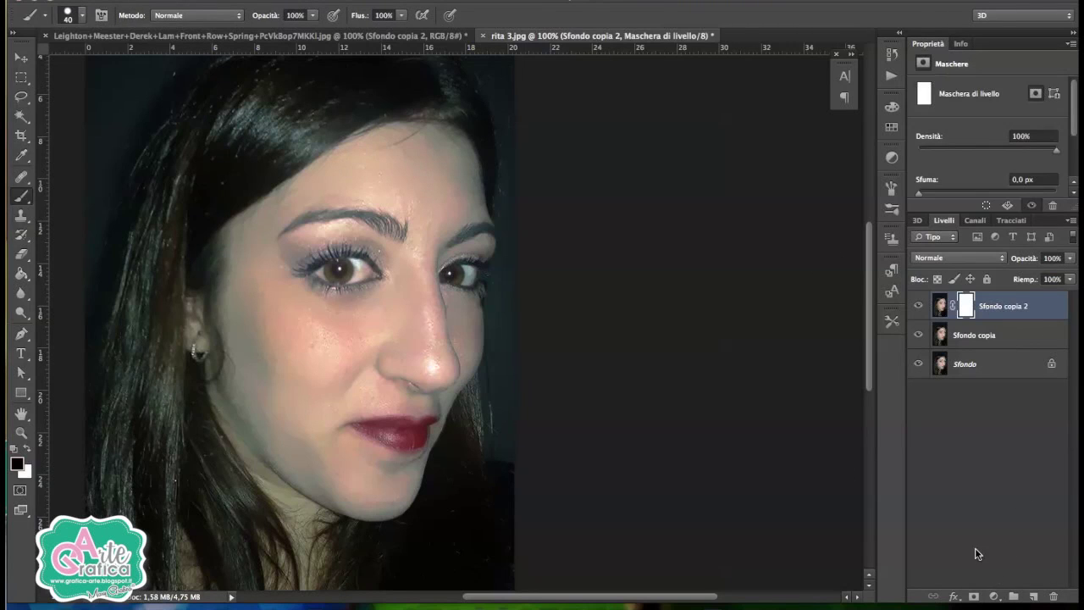
{"action": "left_click_drag", "start_coordinate": [320, 276], "coordinate": [339, 270]}
{"action": "mouse_move", "coordinate": [373, 223]}
{"action": "left_mouse_down"}
{"action": "mouse_move", "coordinate": [396, 233]}
{"action": "mouse_move", "coordinate": [312, 231]}
{"action": "left_mouse_up"}
{"action": "mouse_move", "coordinate": [418, 430]}
{"action": "left_mouse_down"}
{"action": "mouse_move", "coordinate": [397, 429]}
{"action": "mouse_move", "coordinate": [411, 423]}
{"action": "left_mouse_up"}
{"action": "left_click_drag", "start_coordinate": [467, 276], "coordinate": [464, 277]}
{"action": "key", "text": "ctrl+minus"}
Set the Burn tool to a 65 px brush, Shadows range and 10% exposure.
{"action": "left_click", "coordinate": [81, 15]}
{"action": "left_click_drag", "start_coordinate": [71, 62], "coordinate": [80, 62]}
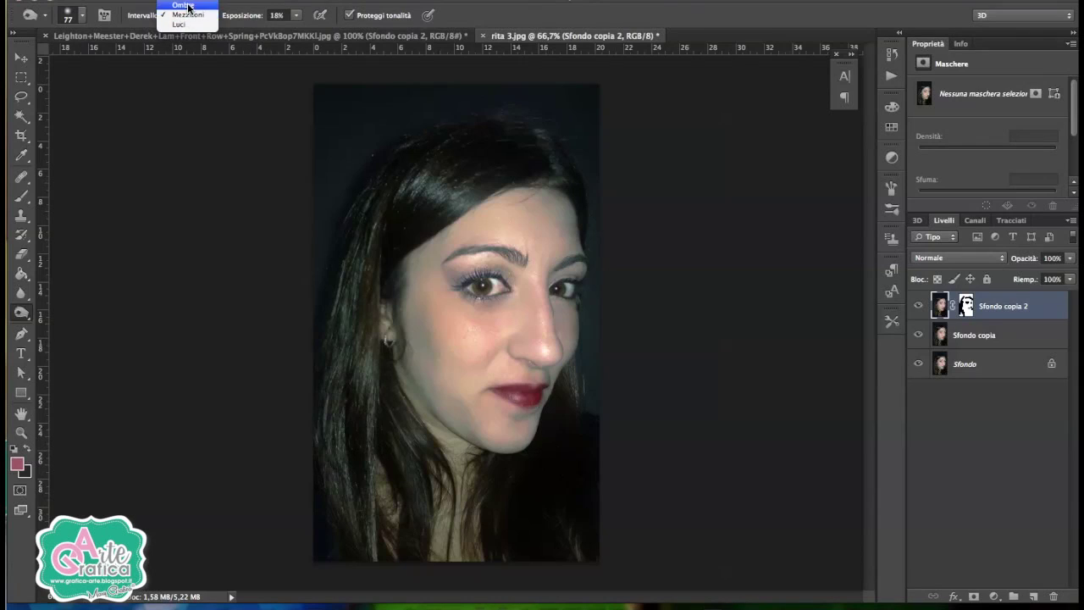
{"action": "left_click", "coordinate": [188, 7]}
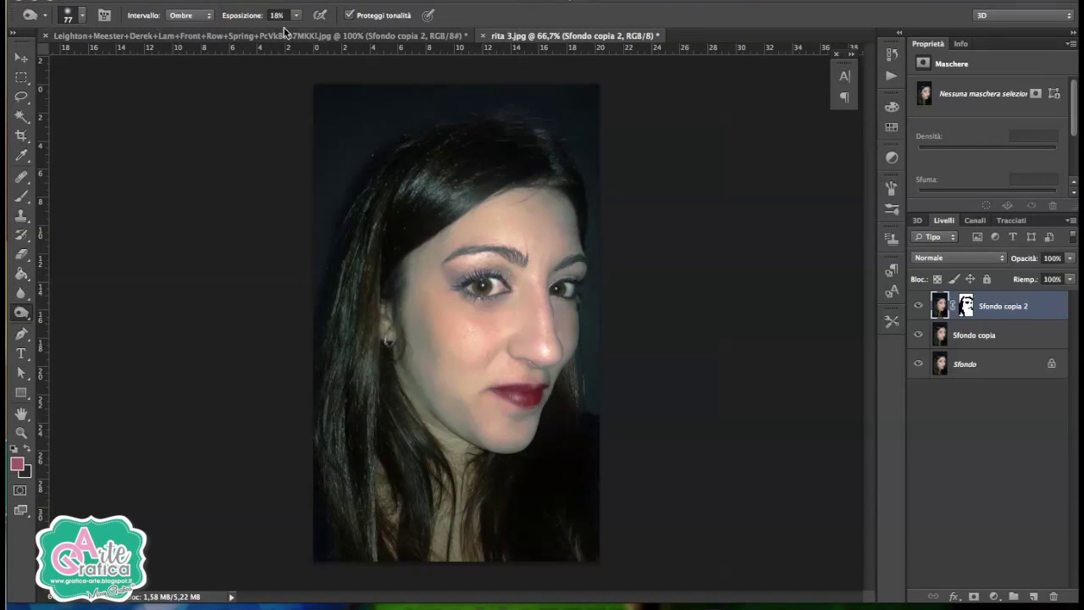
{"action": "left_click", "coordinate": [296, 17]}
{"action": "left_click_drag", "start_coordinate": [292, 37], "coordinate": [291, 36]}
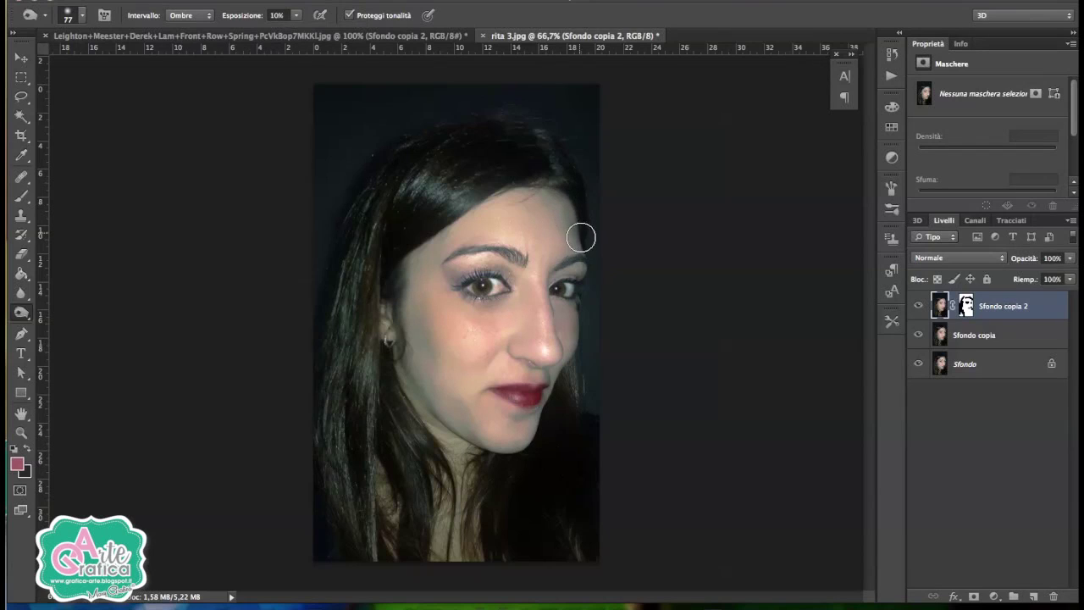
Create a new layer and choose a darker brown skin tone sampled from the cheek.
{"action": "key", "text": "b"}
{"action": "left_click", "coordinate": [1032, 598]}
{"action": "left_click", "coordinate": [17, 464]}
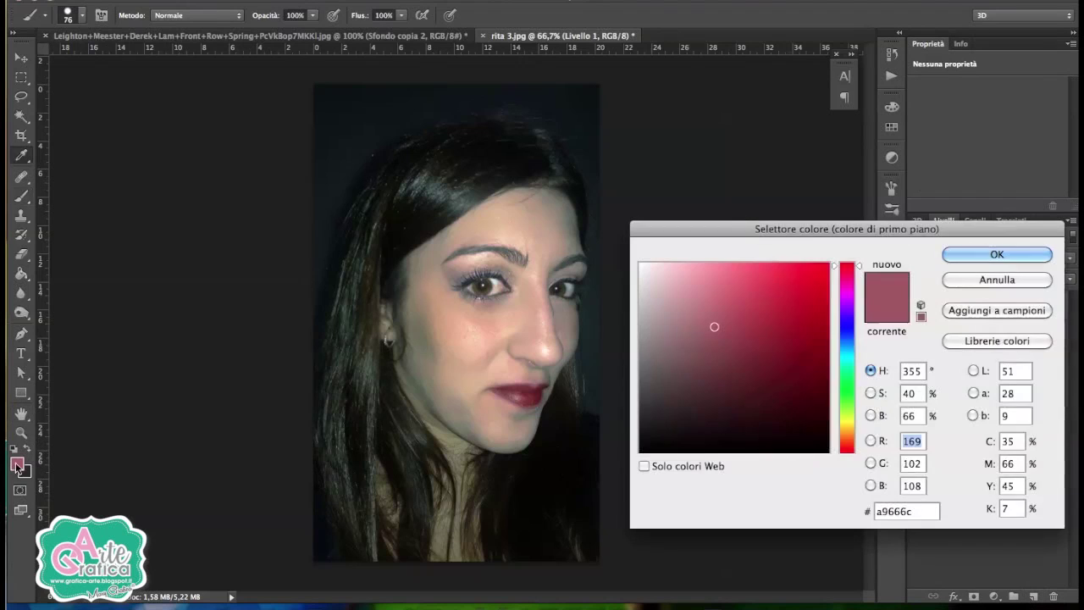
{"action": "left_click", "coordinate": [425, 323]}
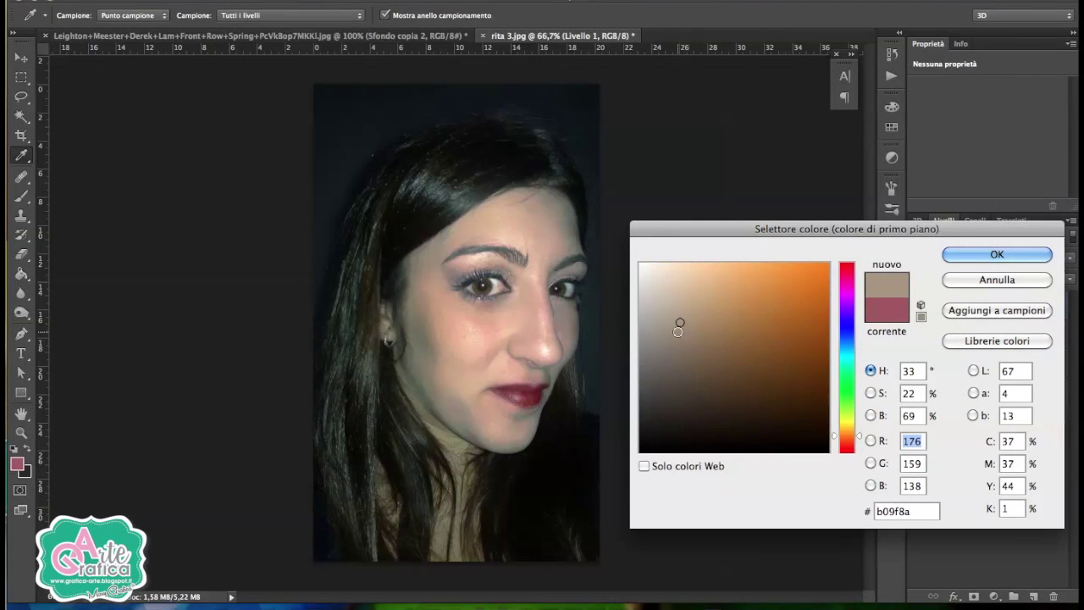
{"action": "left_click", "coordinate": [705, 354]}
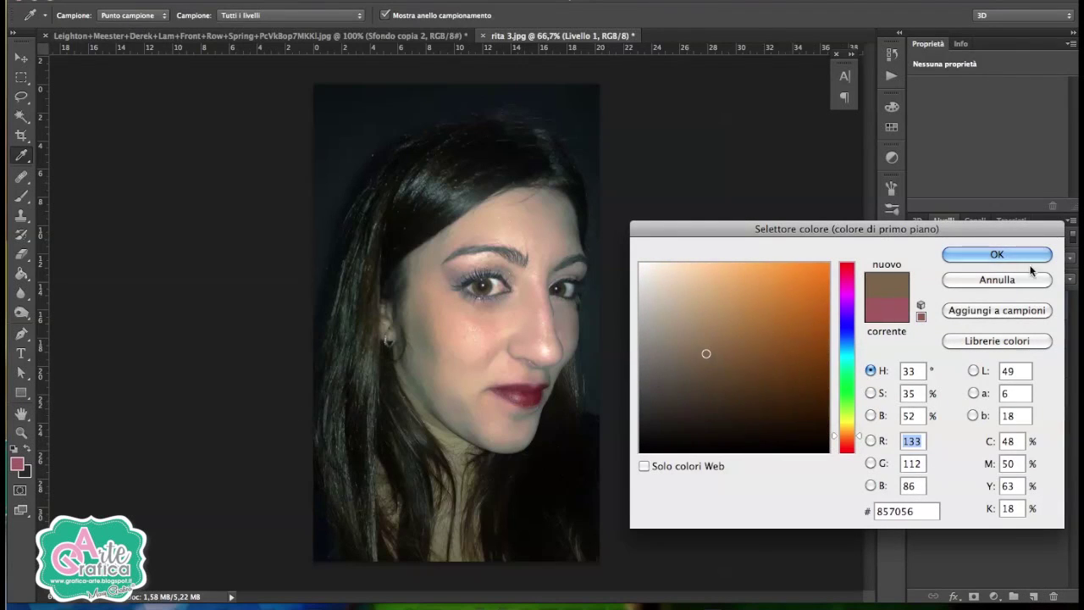
{"action": "left_click", "coordinate": [984, 256]}
Paint brown over the left cheek, set Livello 1 to Colore blending, and undo the stray stroke.
{"action": "key", "text": "b"}
{"action": "left_click_drag", "start_coordinate": [398, 300], "coordinate": [433, 377]}
{"action": "left_click", "coordinate": [957, 257]}
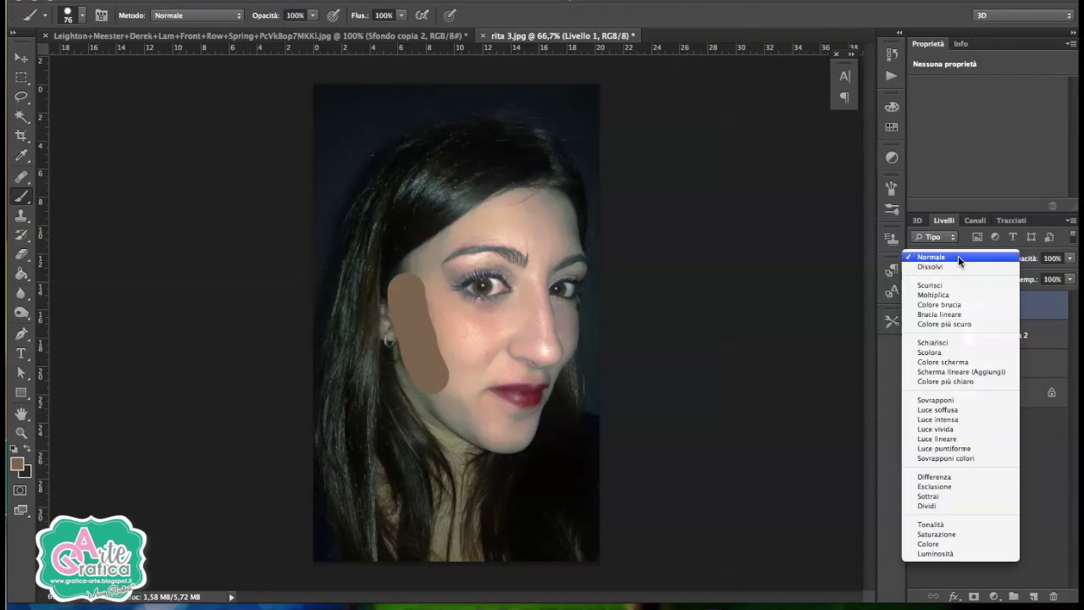
{"action": "left_click", "coordinate": [958, 543]}
{"action": "mouse_move", "coordinate": [485, 353]}
{"action": "left_mouse_down"}
{"action": "mouse_move", "coordinate": [508, 364]}
{"action": "mouse_move", "coordinate": [546, 288]}
{"action": "mouse_move", "coordinate": [544, 329]}
{"action": "left_mouse_up"}
{"action": "key", "text": "ctrl+z"}
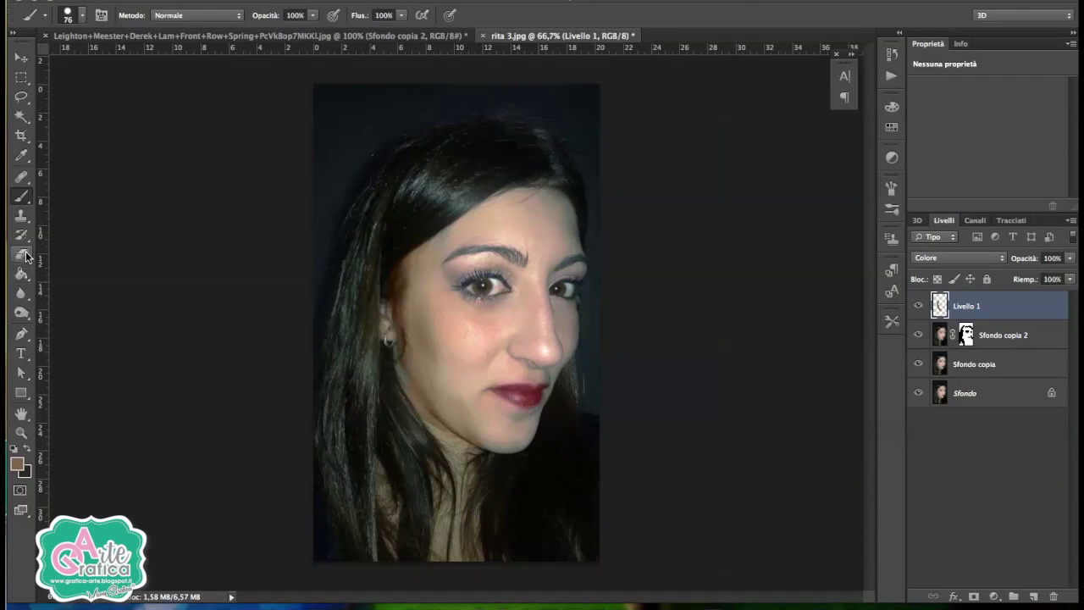
{"action": "left_click", "coordinate": [22, 254]}
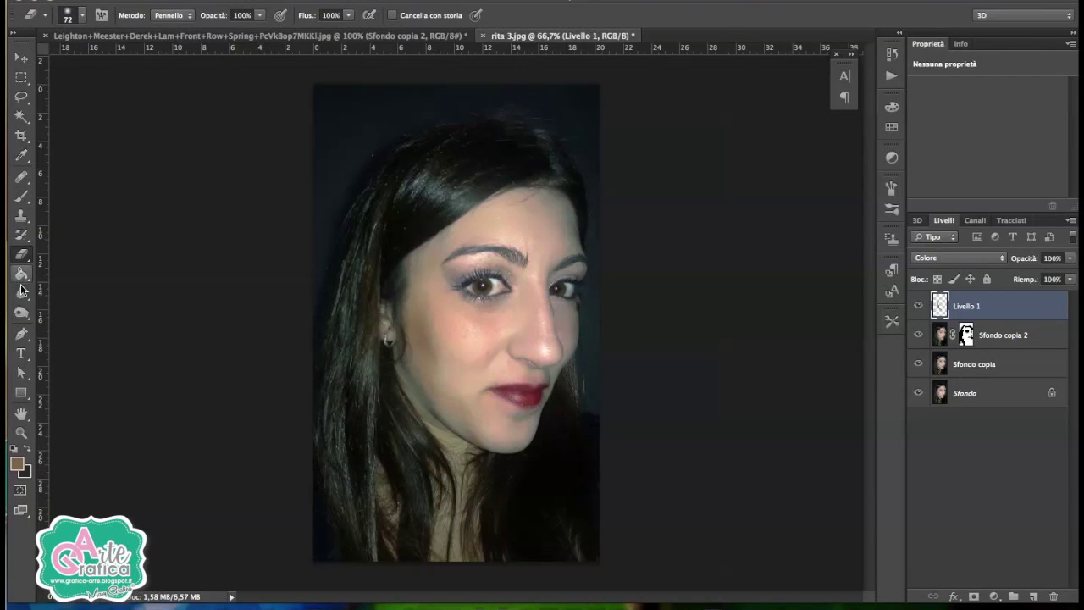
{"action": "left_click", "coordinate": [22, 311]}
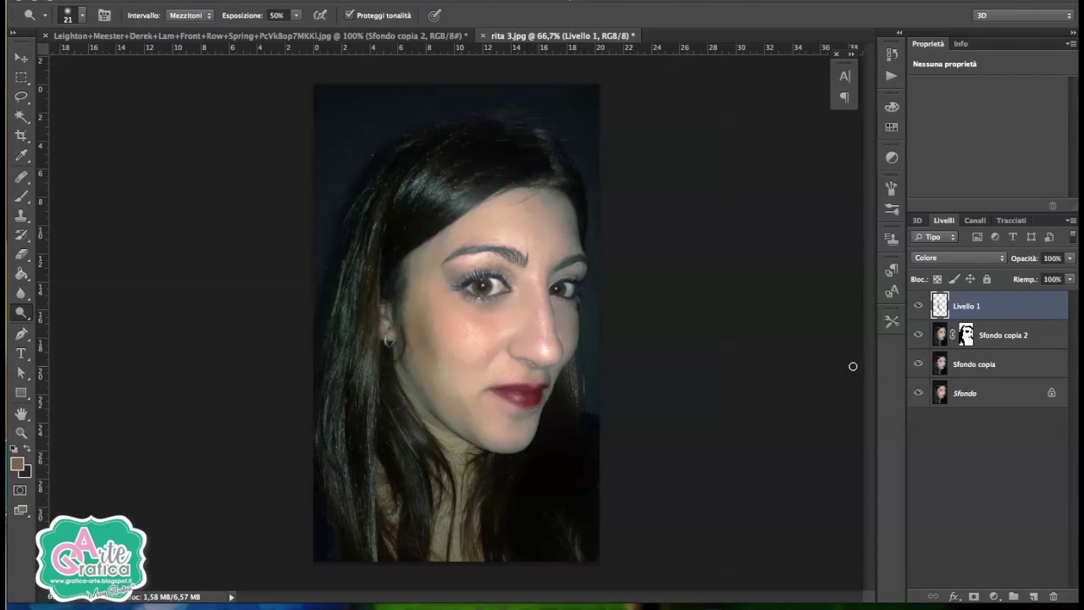
Merge the selected retouch layers into Livello 1.
{"action": "left_click", "coordinate": [1004, 364], "text": "shift"}
{"action": "right_click", "coordinate": [1008, 366]}
{"action": "left_click", "coordinate": [859, 396]}
Apply Shadows/Highlights: amount 5%, highlights radius 43, colour correction +46, midtone contrast +4.
{"action": "left_click", "coordinate": [283, 0]}
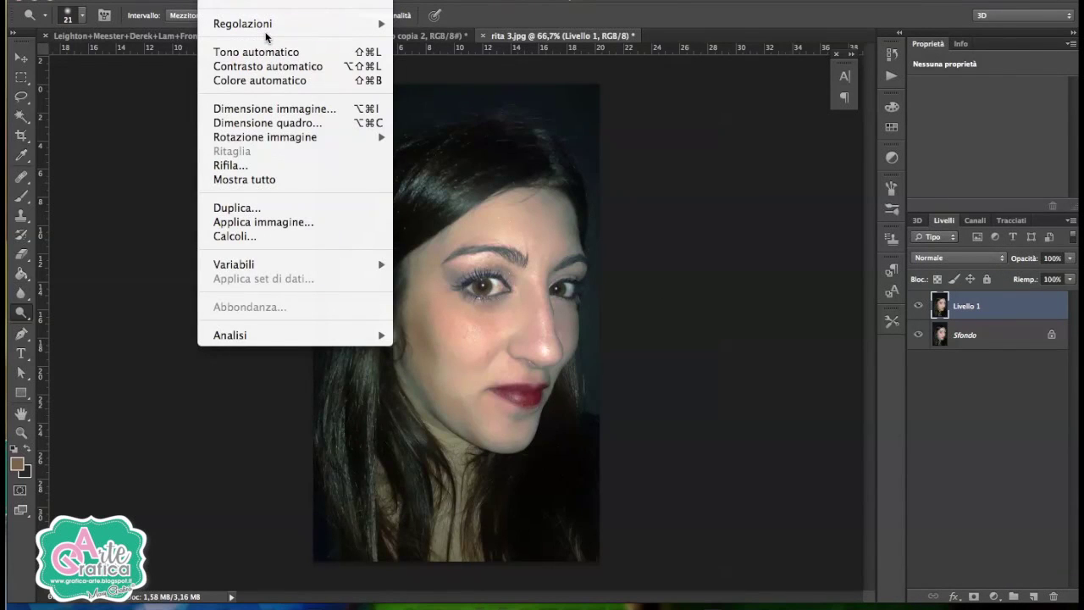
{"action": "mouse_move", "coordinate": [242, 24]}
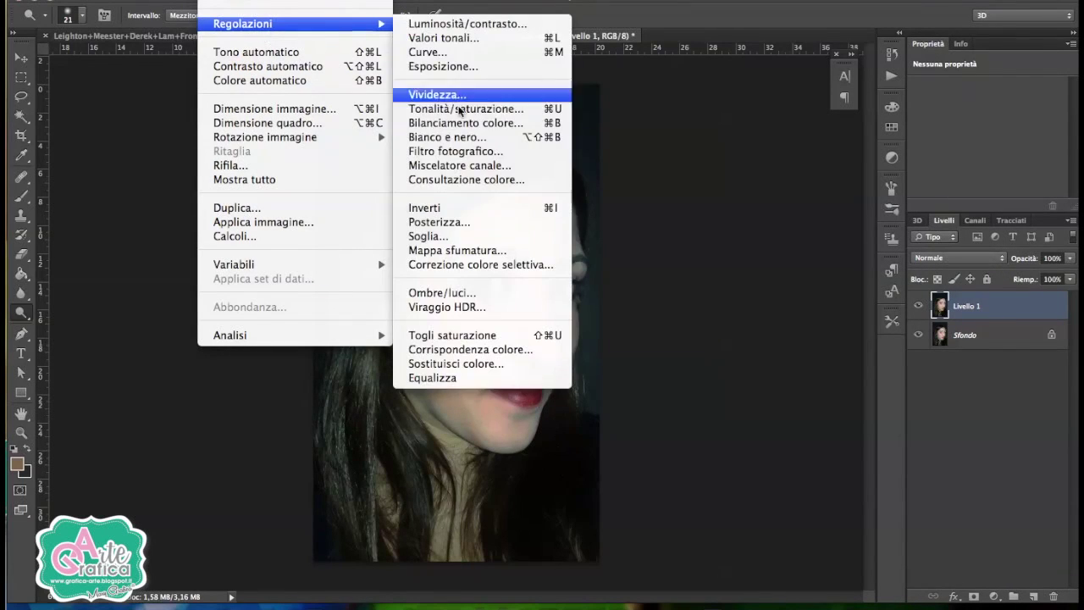
{"action": "left_click", "coordinate": [451, 293]}
{"action": "left_click_drag", "start_coordinate": [796, 150], "coordinate": [773, 151]}
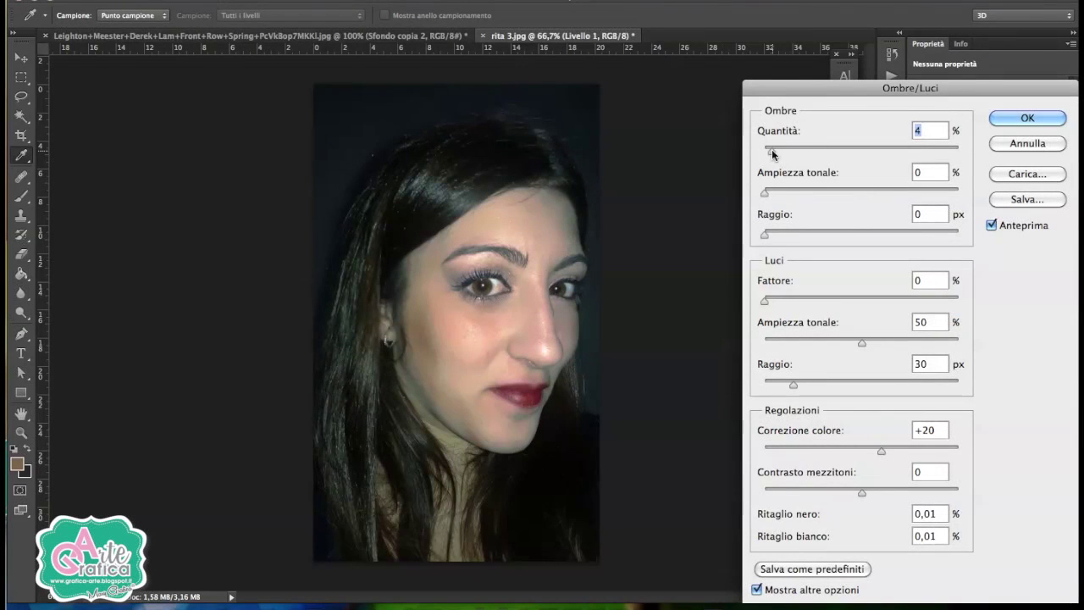
{"action": "mouse_move", "coordinate": [882, 450]}
{"action": "left_mouse_down"}
{"action": "mouse_move", "coordinate": [862, 451]}
{"action": "mouse_move", "coordinate": [905, 450]}
{"action": "left_mouse_up"}
{"action": "left_click_drag", "start_coordinate": [872, 491], "coordinate": [865, 493]}
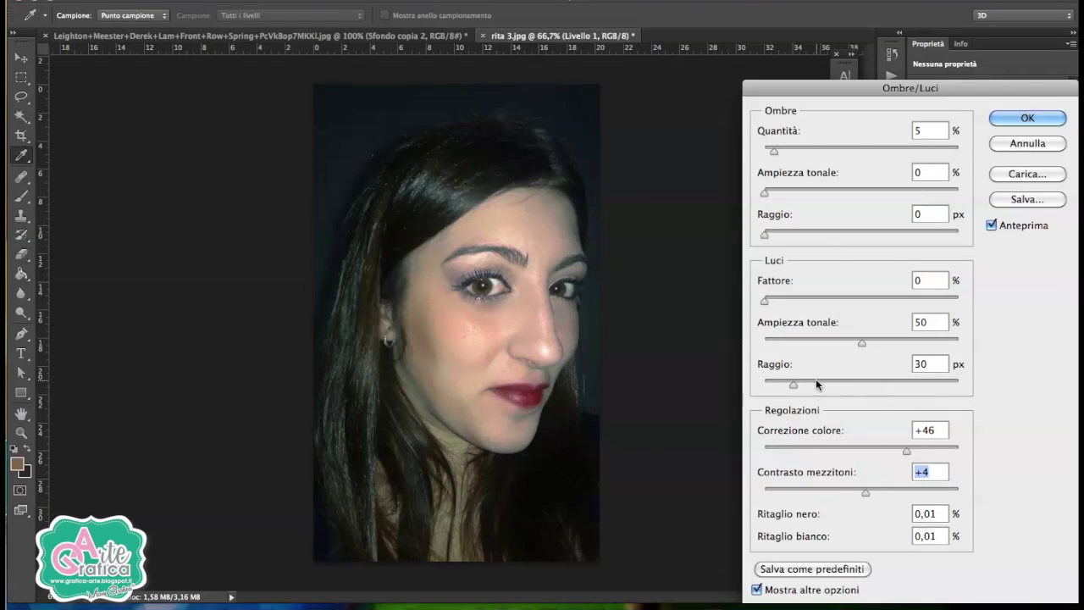
{"action": "left_click_drag", "start_coordinate": [802, 381], "coordinate": [805, 383]}
{"action": "left_click", "coordinate": [1011, 142]}
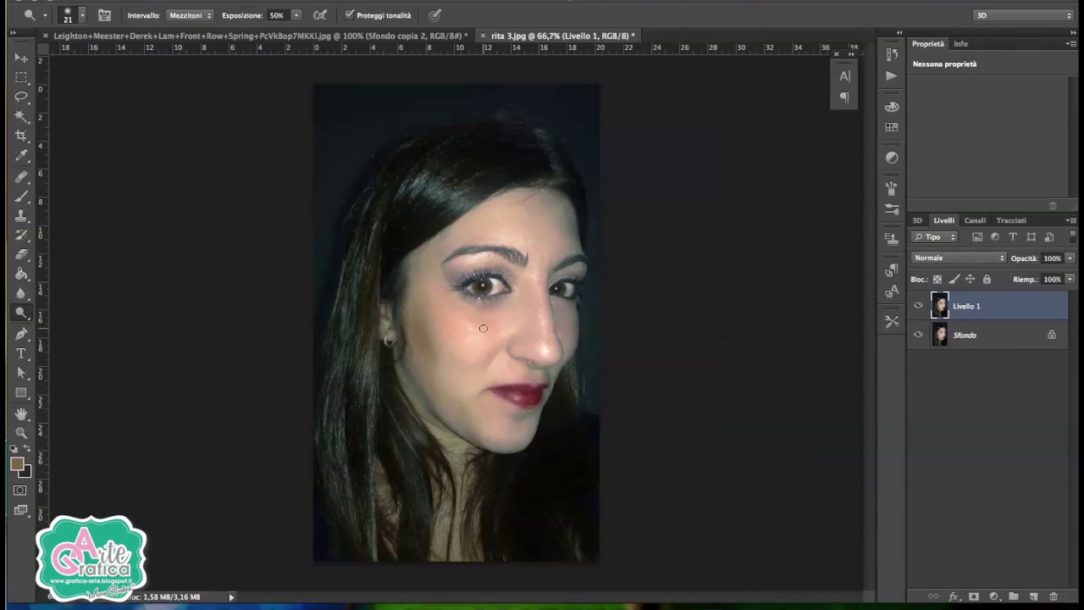
Dodge the left iris, check it at 100% zoom, then toggle Livello 1 off and on.
{"action": "left_click_drag", "start_coordinate": [495, 288], "coordinate": [504, 289]}
{"action": "key", "text": "ctrl+plus"}
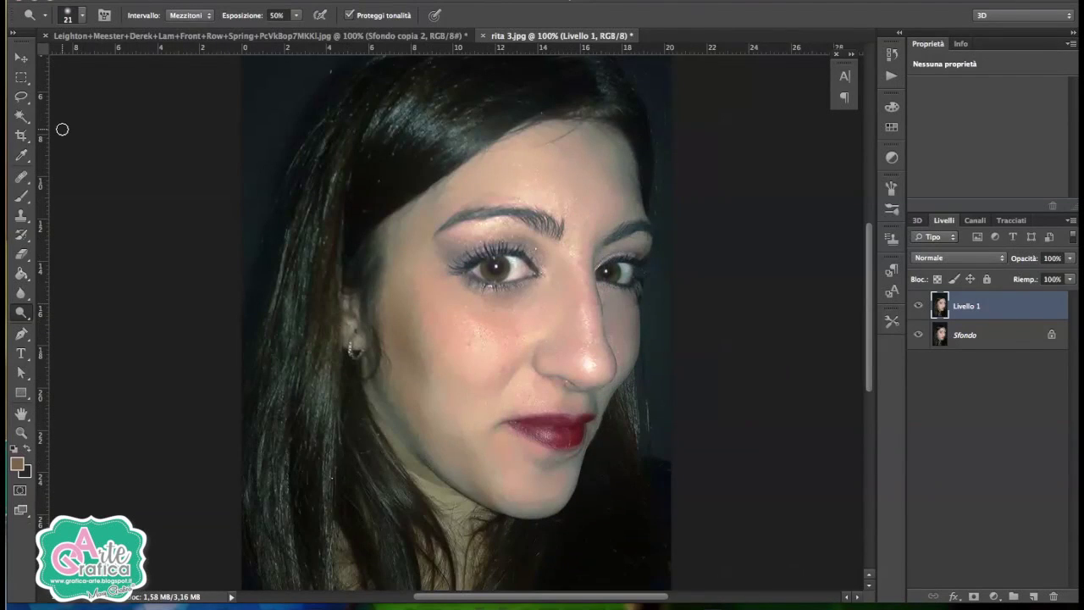
{"action": "left_click", "coordinate": [70, 15]}
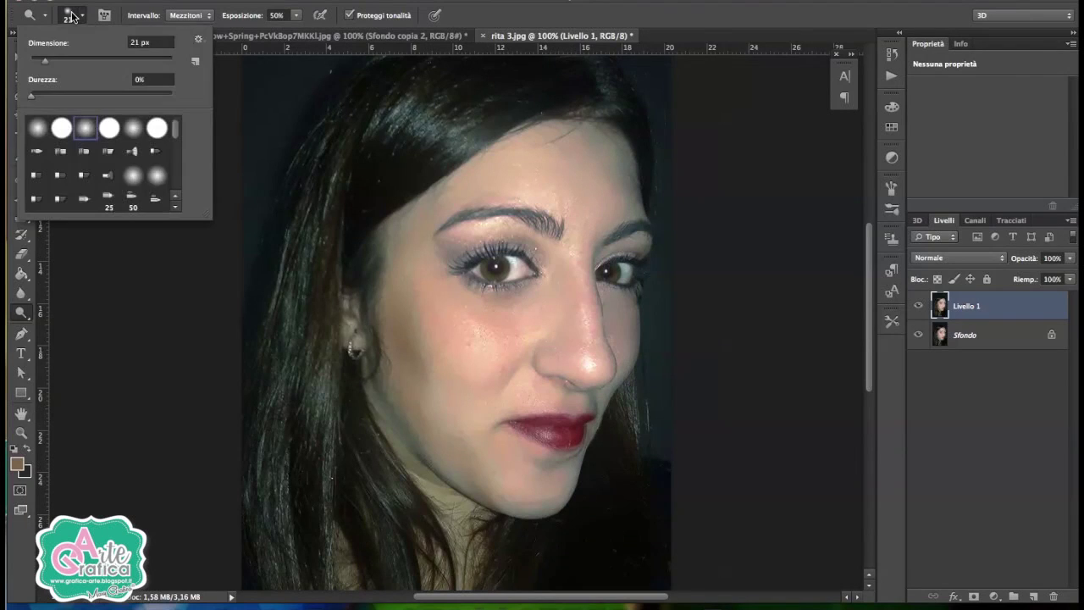
{"action": "left_click", "coordinate": [523, 269]}
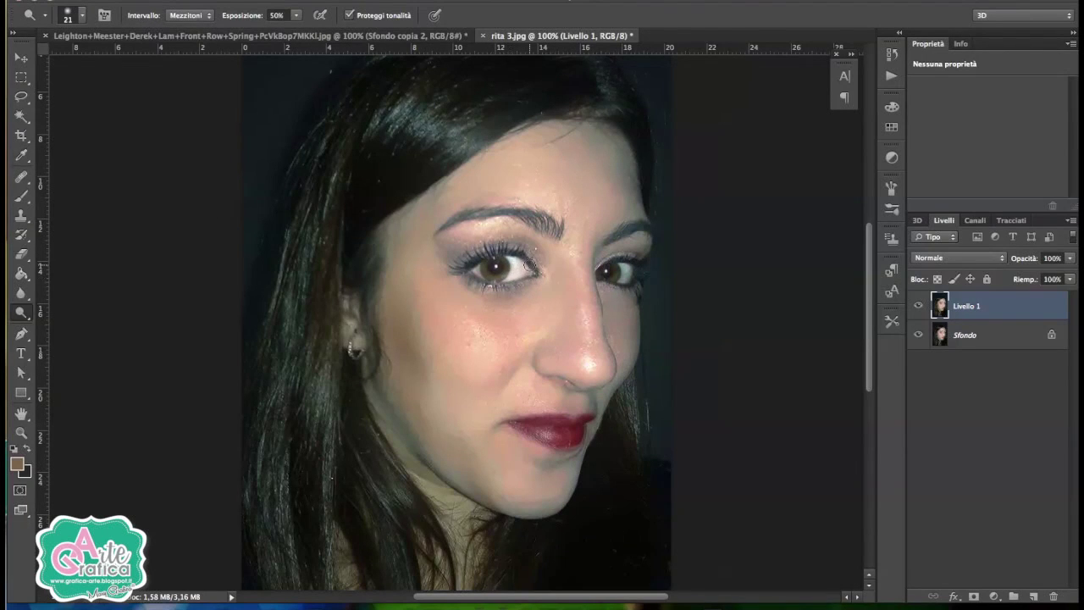
{"action": "key", "text": "ctrl+minus"}
{"action": "left_click", "coordinate": [918, 306]}
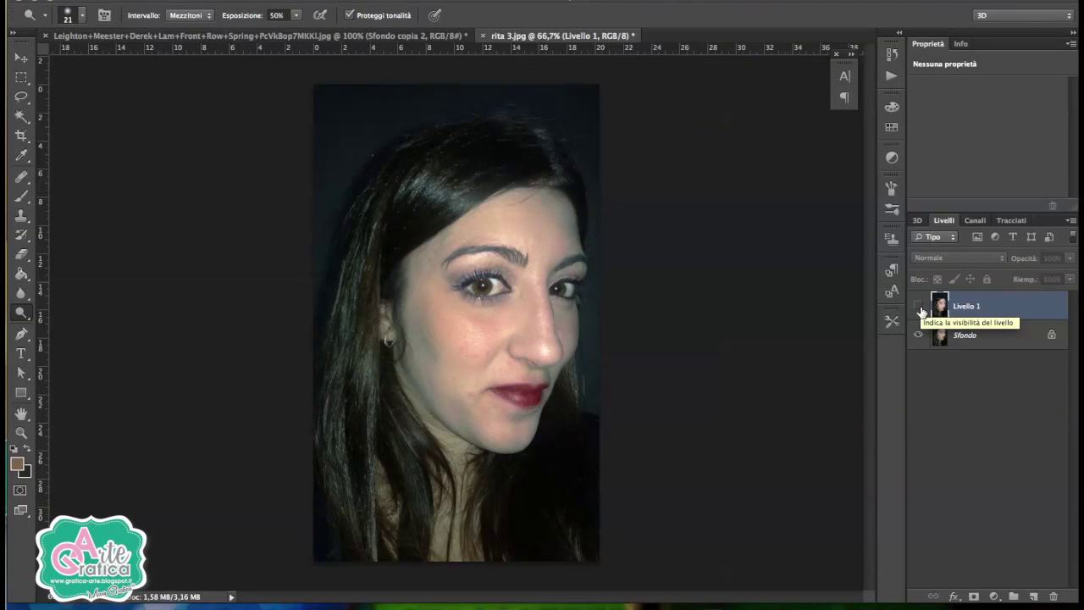
{"action": "left_click", "coordinate": [918, 306]}
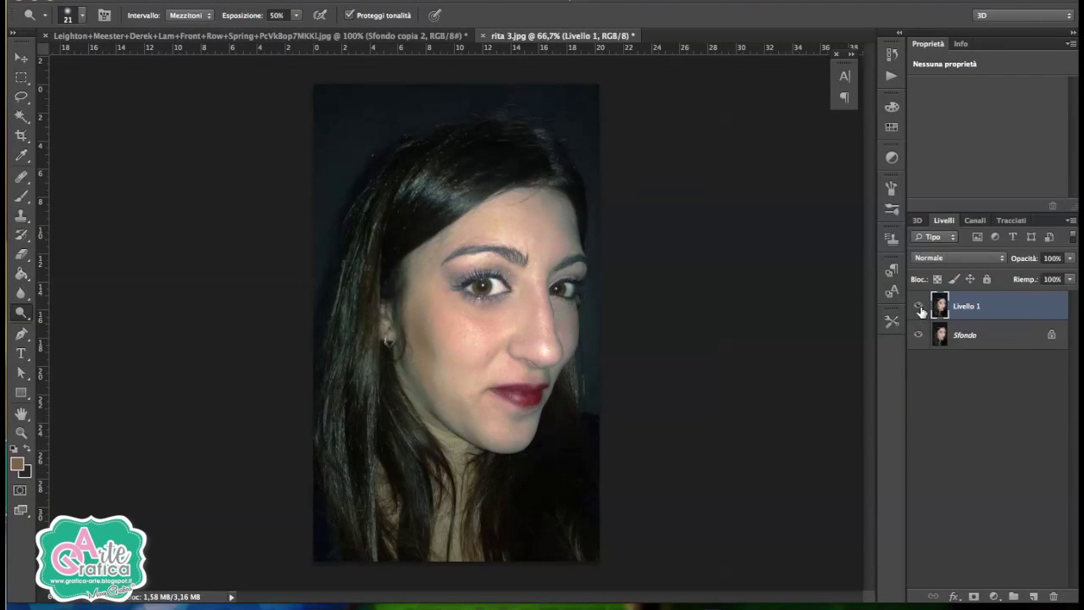